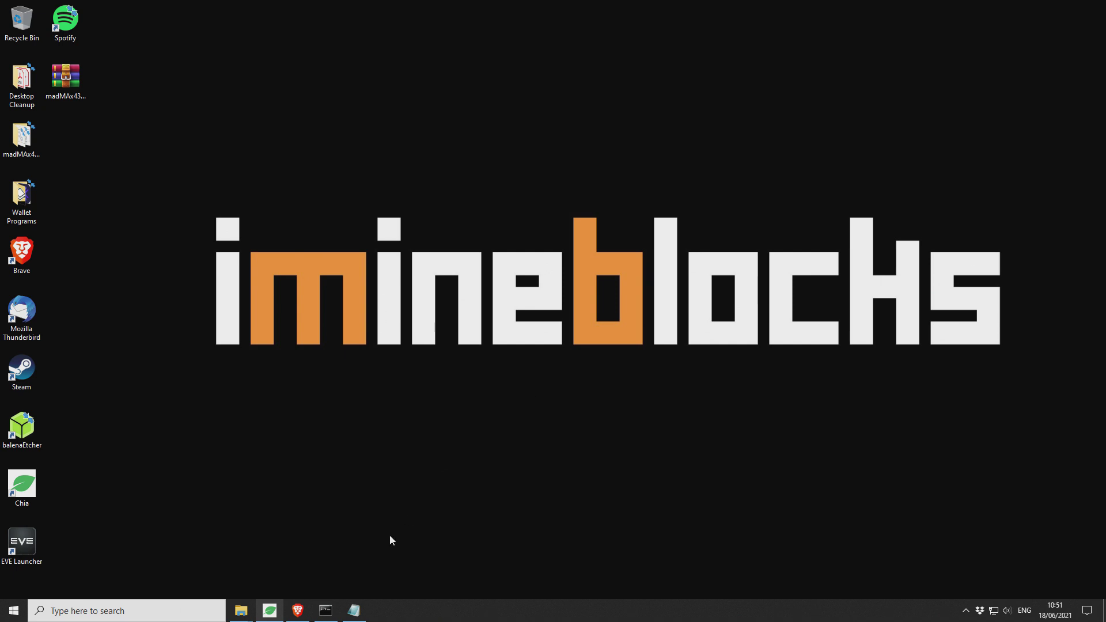
- Check the farm overview in the Chia Blockchain client, and minimize the client again
{"action": "left_click", "coordinate": [270, 611]}
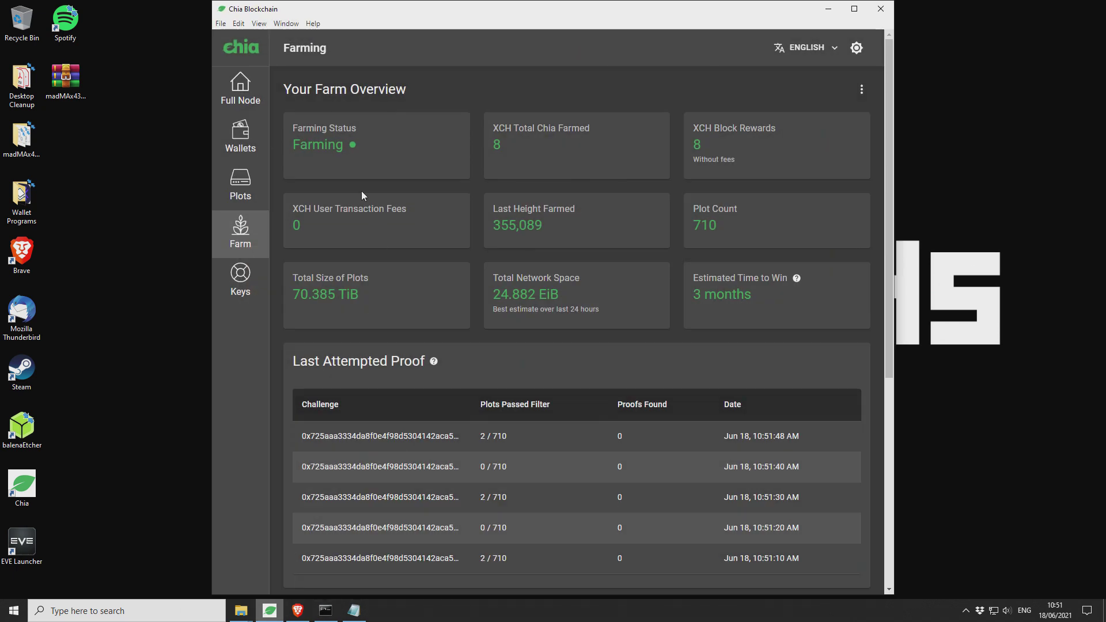
{"action": "left_click", "coordinate": [829, 9]}
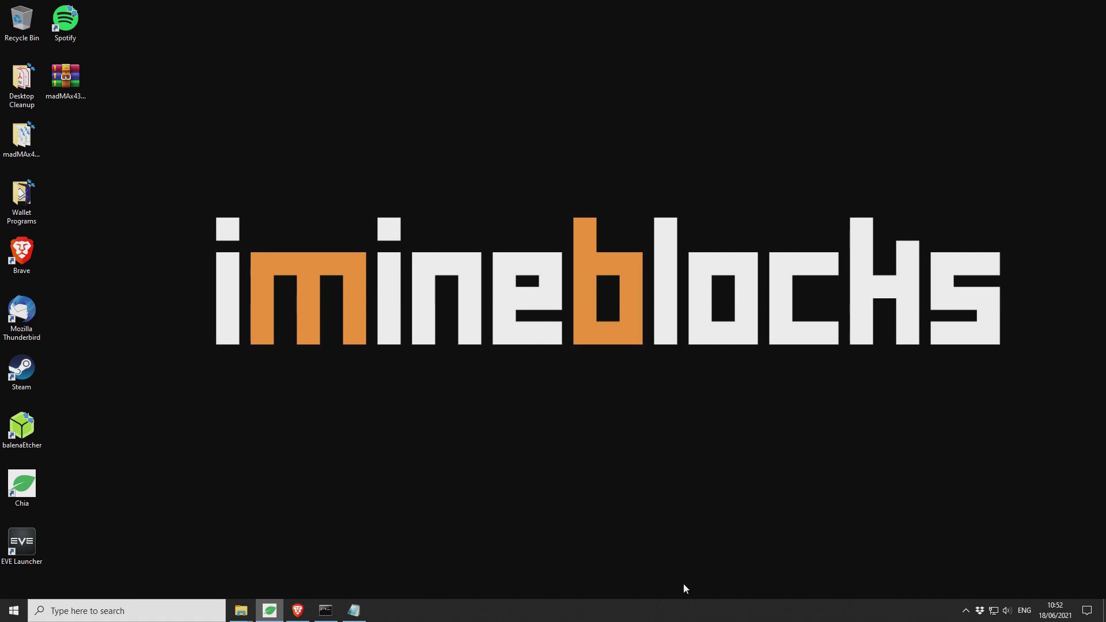
- Switch to the Brave browser and review the README of the madMAx43v3r/chia-plotter GitHub repository, including its usage options and results
{"action": "mouse_move", "coordinate": [297, 610]}
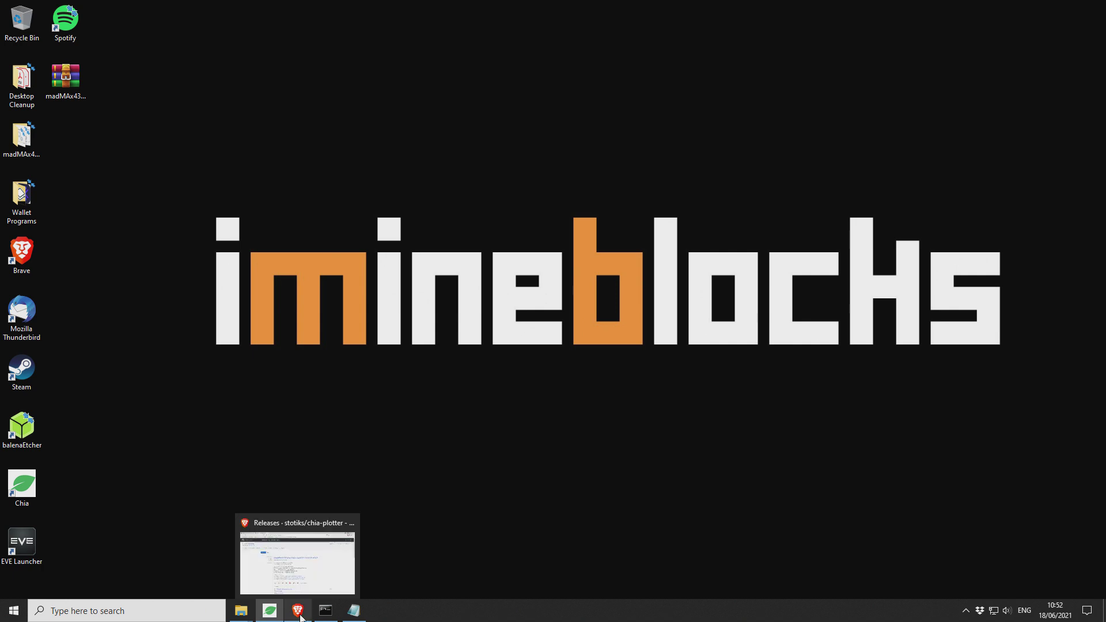
{"action": "left_click", "coordinate": [326, 576]}
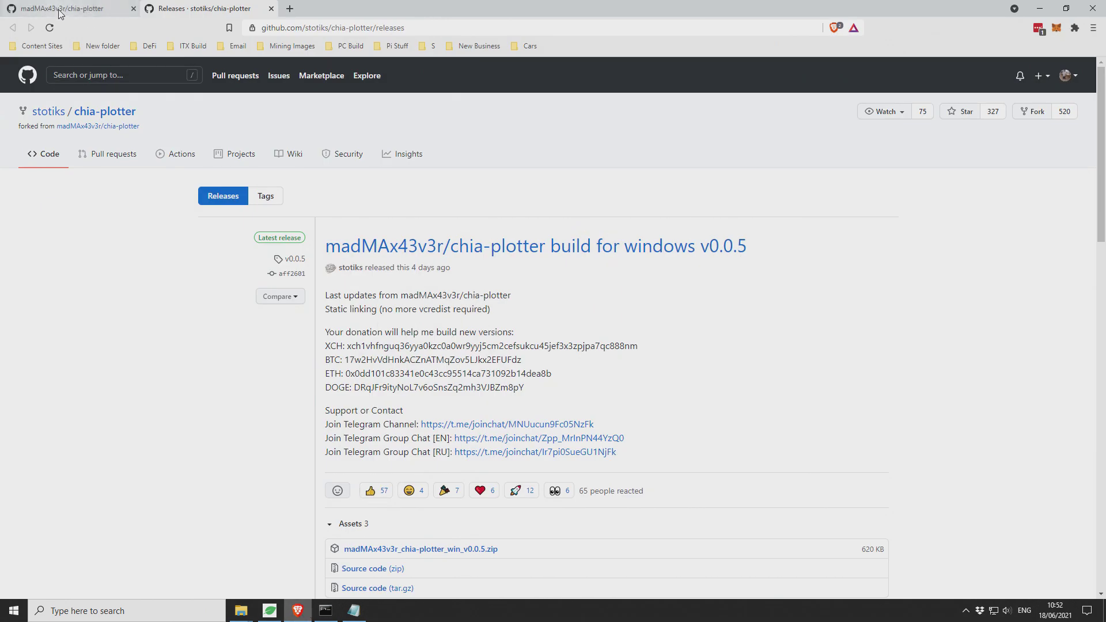
{"action": "left_click", "coordinate": [61, 8]}
{"action": "scroll", "coordinate": [323, 189], "scroll_direction": "down", "scroll_amount": 10}
{"action": "scroll", "coordinate": [339, 190], "scroll_direction": "up", "scroll_amount": 12}
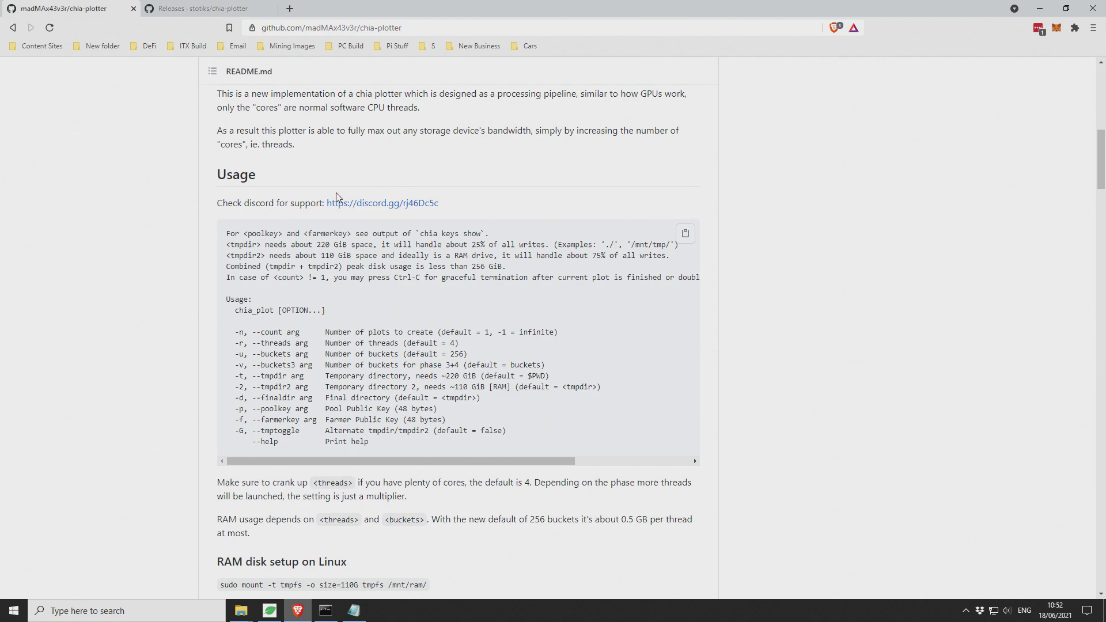
{"action": "scroll", "coordinate": [168, 390], "scroll_direction": "down", "scroll_amount": 10}
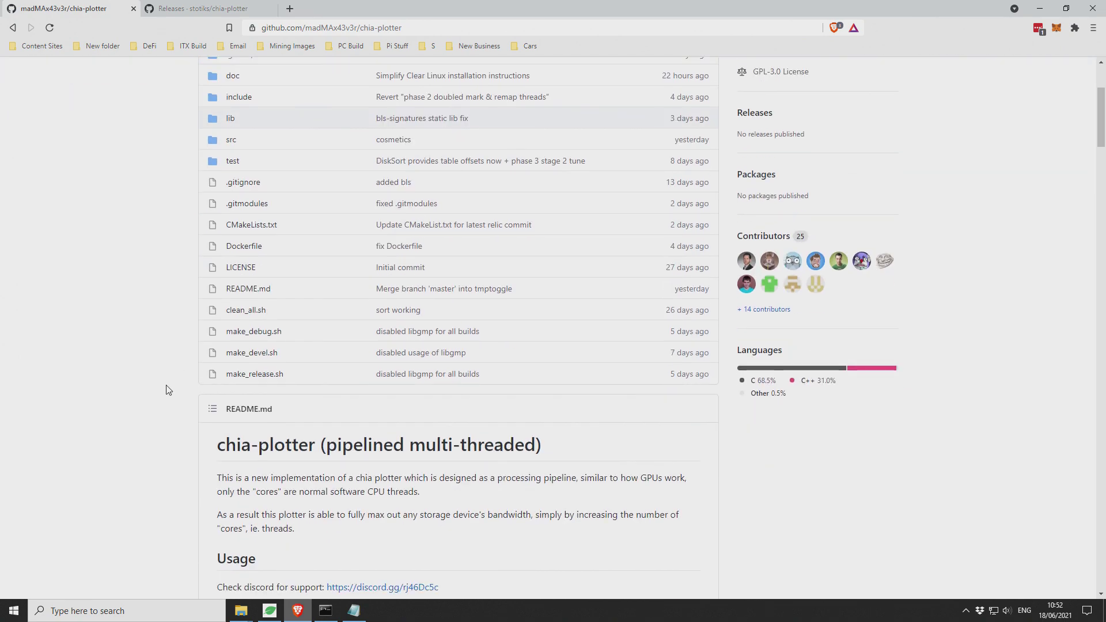
{"action": "scroll", "coordinate": [450, 312], "scroll_direction": "down", "scroll_amount": 4}
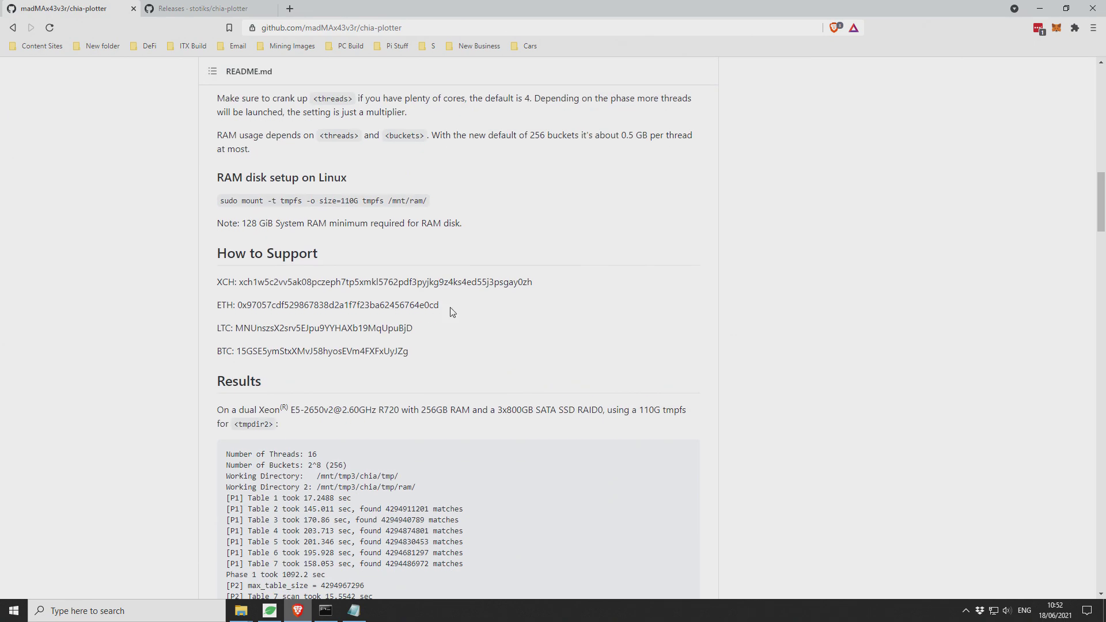
{"action": "scroll", "coordinate": [473, 276], "scroll_direction": "down", "scroll_amount": 4}
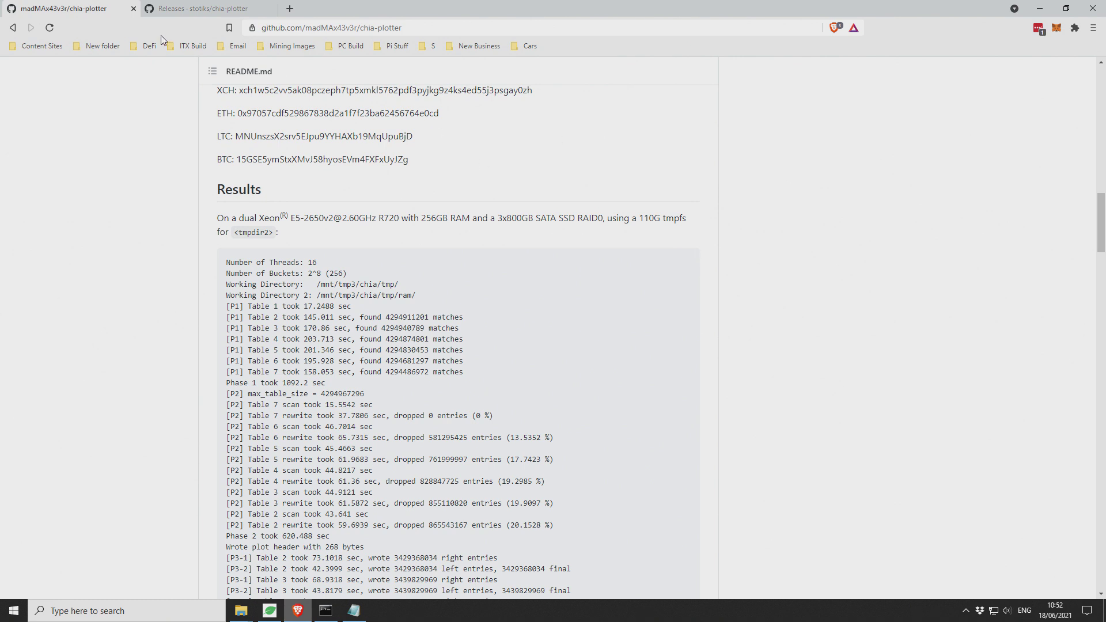
- Locate the madMAx43v3r_chia-plotter_win_v0.0.5.zip download on the stotiks/chia-plotter releases page, and minimize the browser
{"action": "left_click", "coordinate": [203, 8]}
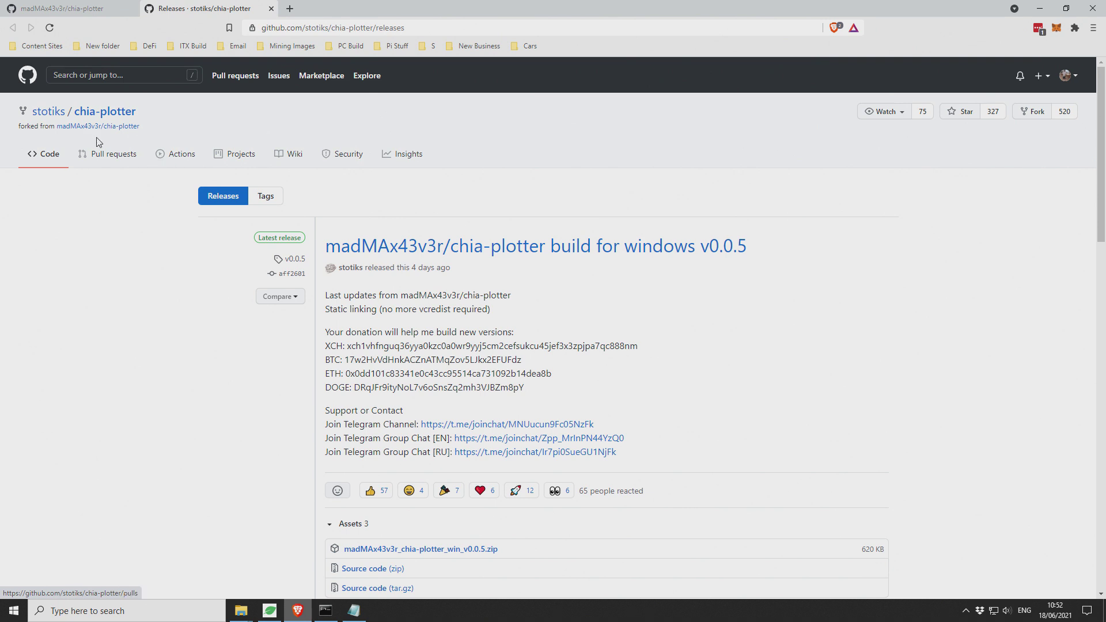
{"action": "mouse_move", "coordinate": [344, 278]}
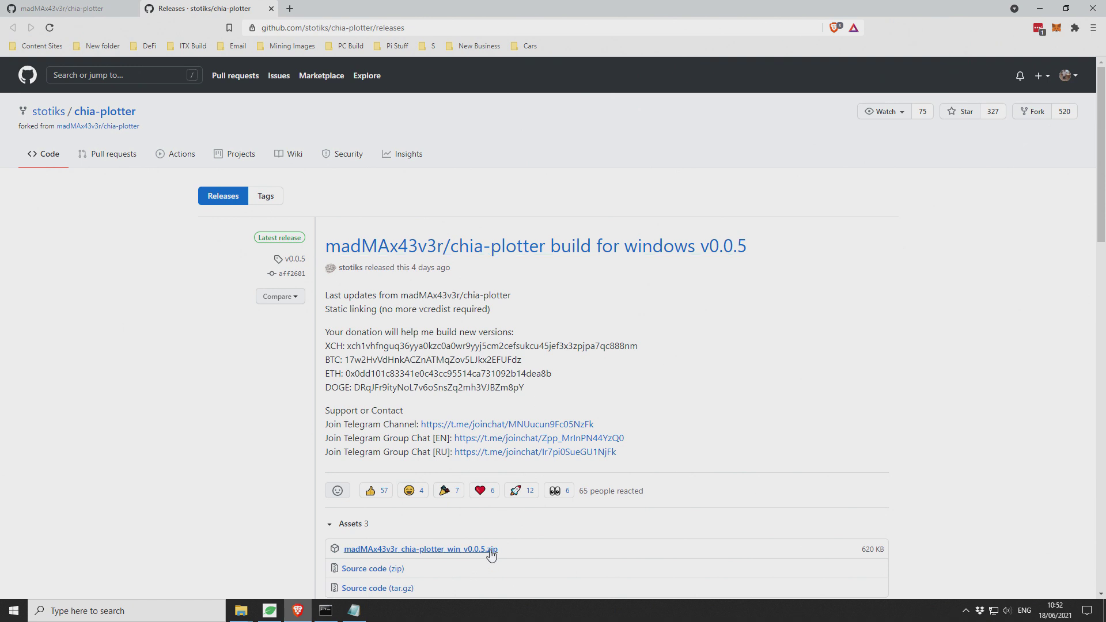
{"action": "left_click", "coordinate": [1040, 8]}
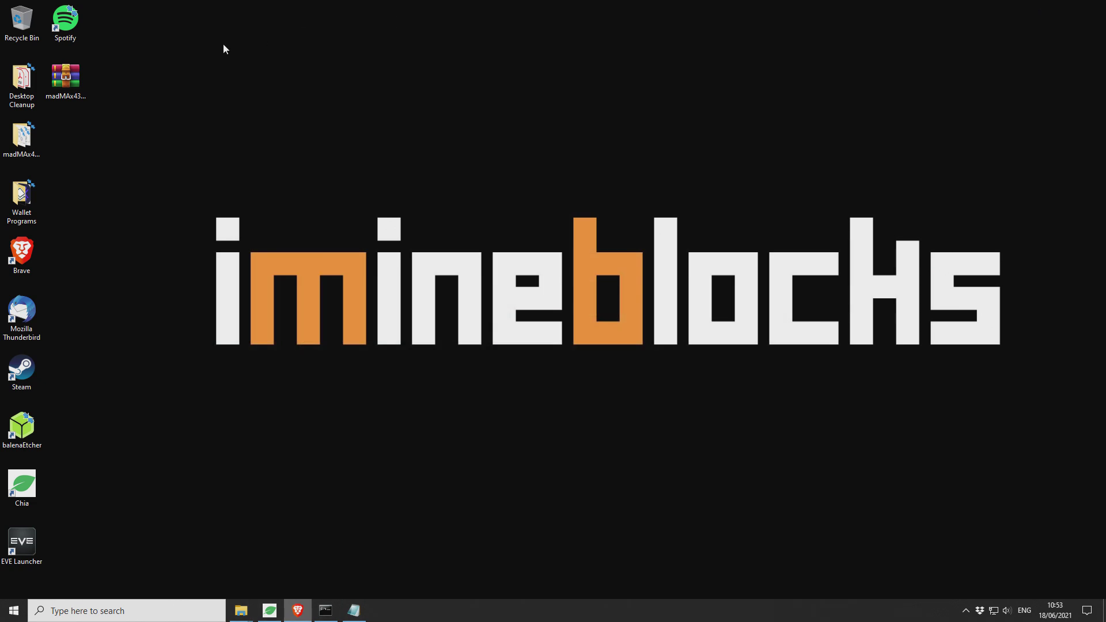
- View the extraction options for the plotter archive on the desktop and open the extracted madMAx43v3r_chia-plotter_win_v0.0.5 folder
{"action": "left_click", "coordinate": [78, 76]}
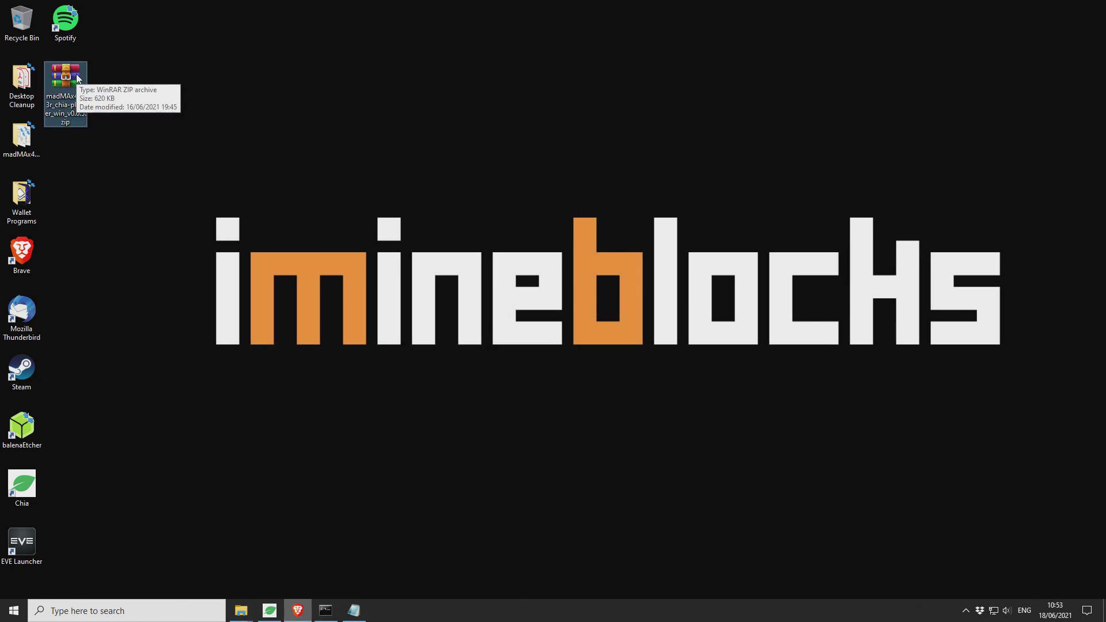
{"action": "right_click", "coordinate": [77, 75]}
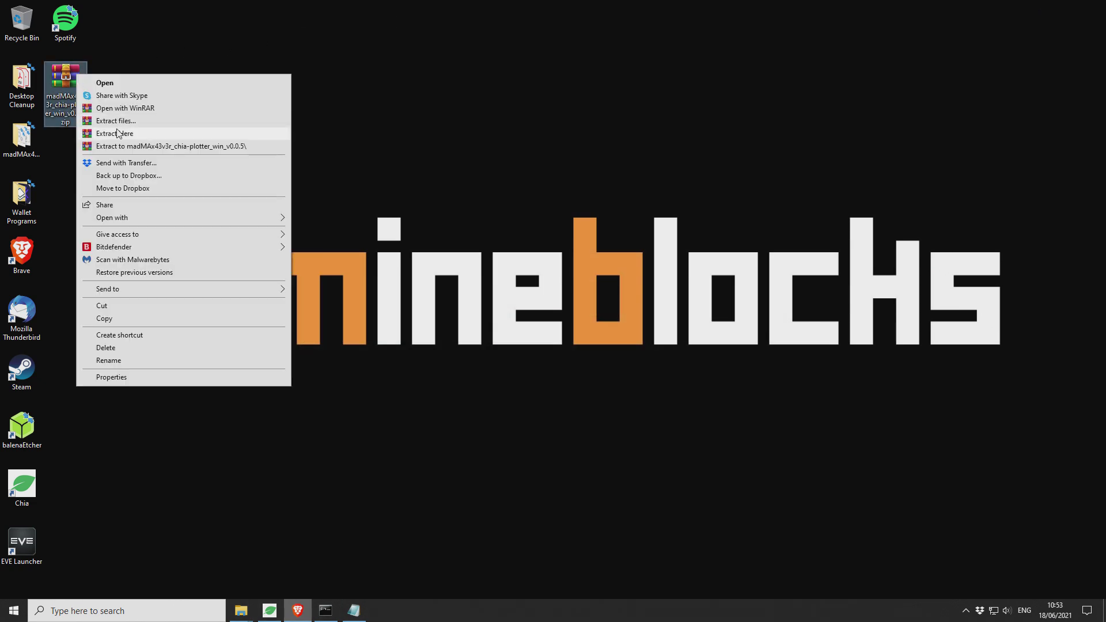
{"action": "left_click", "coordinate": [276, 146]}
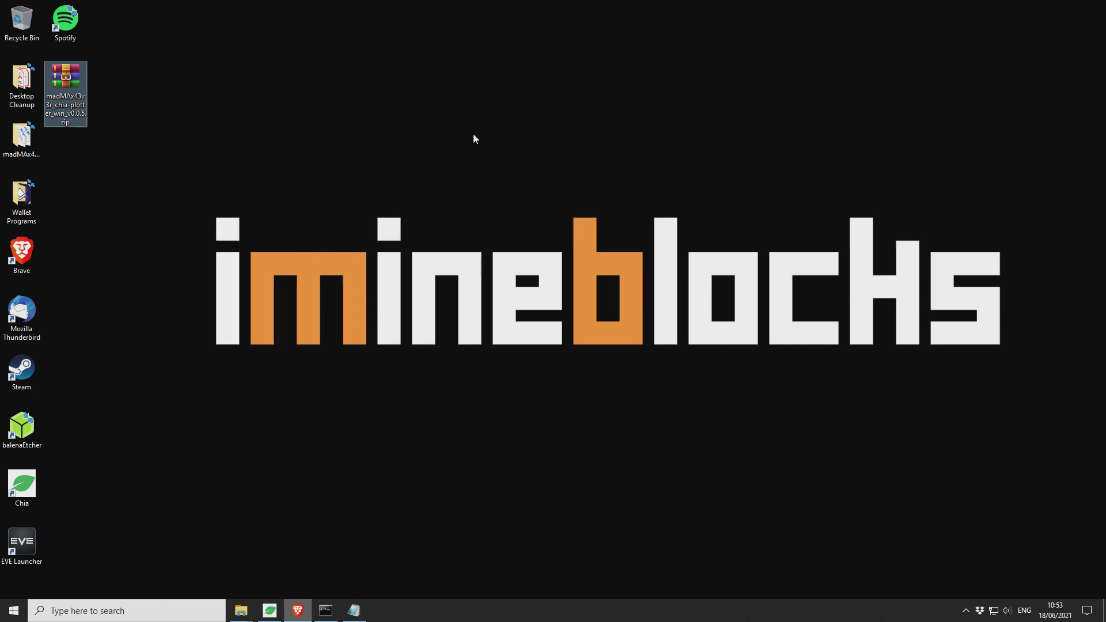
{"action": "double_click", "coordinate": [25, 141]}
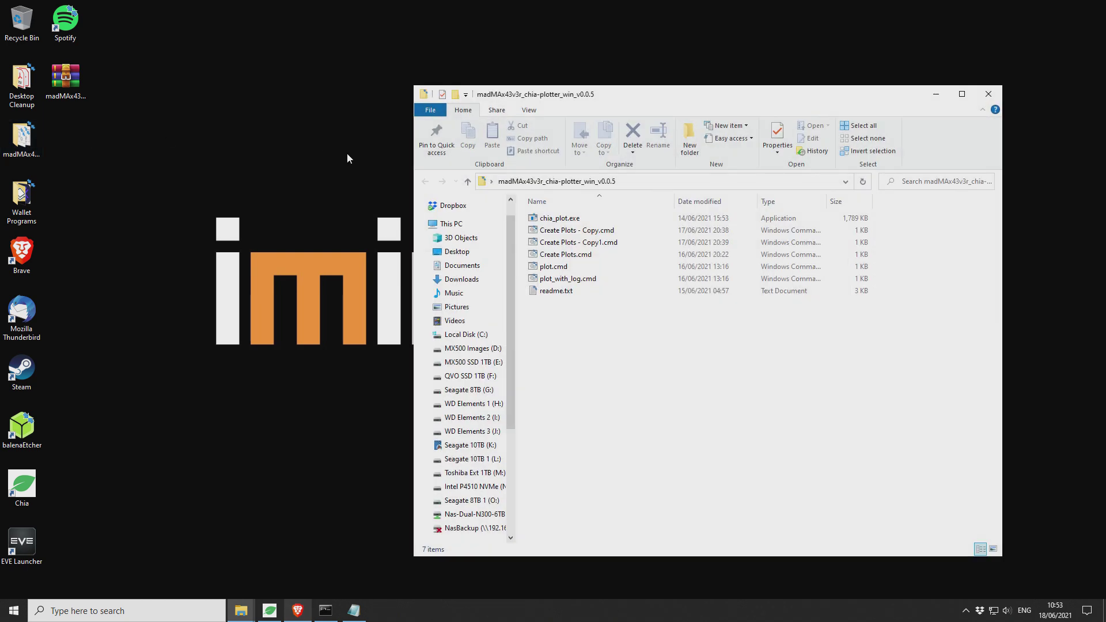
- Open the Create Plots.cmd script for editing in Notepad and reposition its window
{"action": "left_click", "coordinate": [605, 230]}
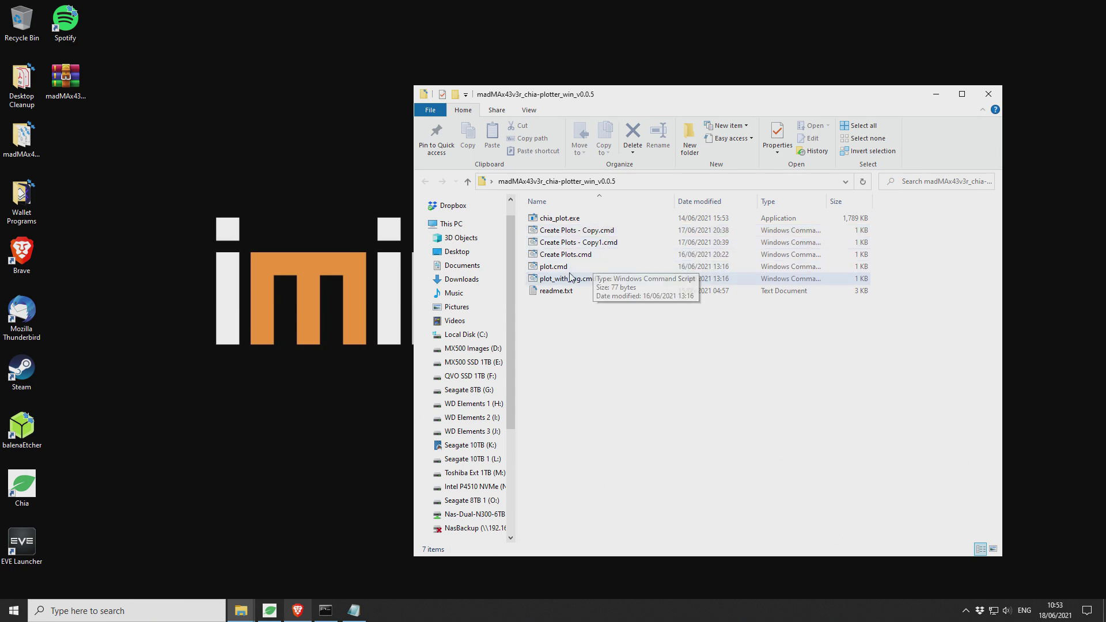
{"action": "left_click", "coordinate": [587, 256]}
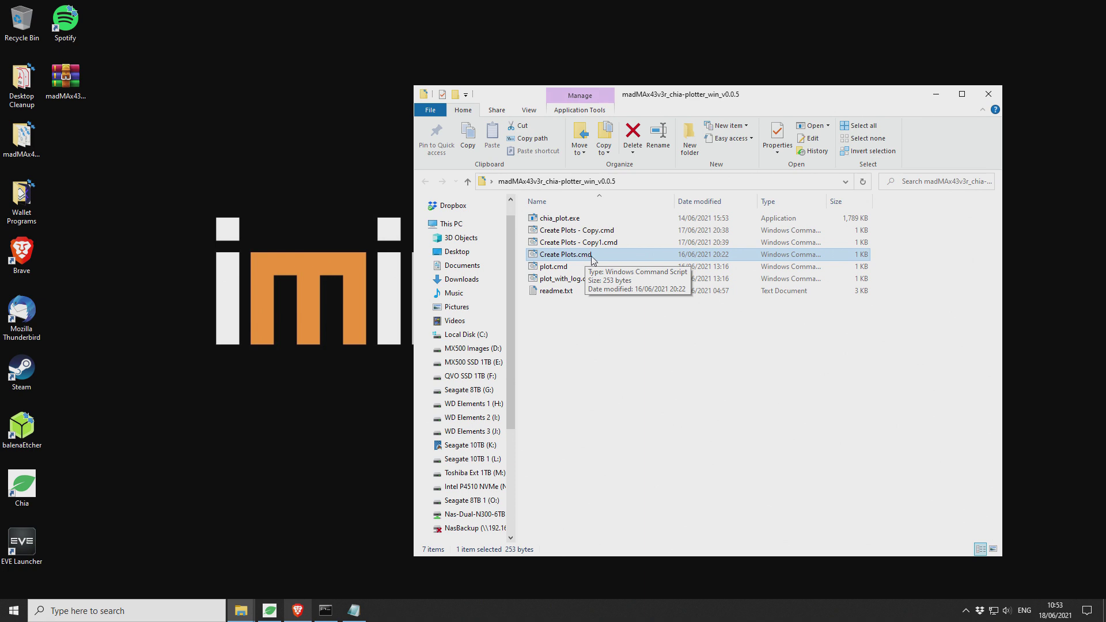
{"action": "left_click", "coordinate": [593, 343]}
{"action": "left_click", "coordinate": [588, 257]}
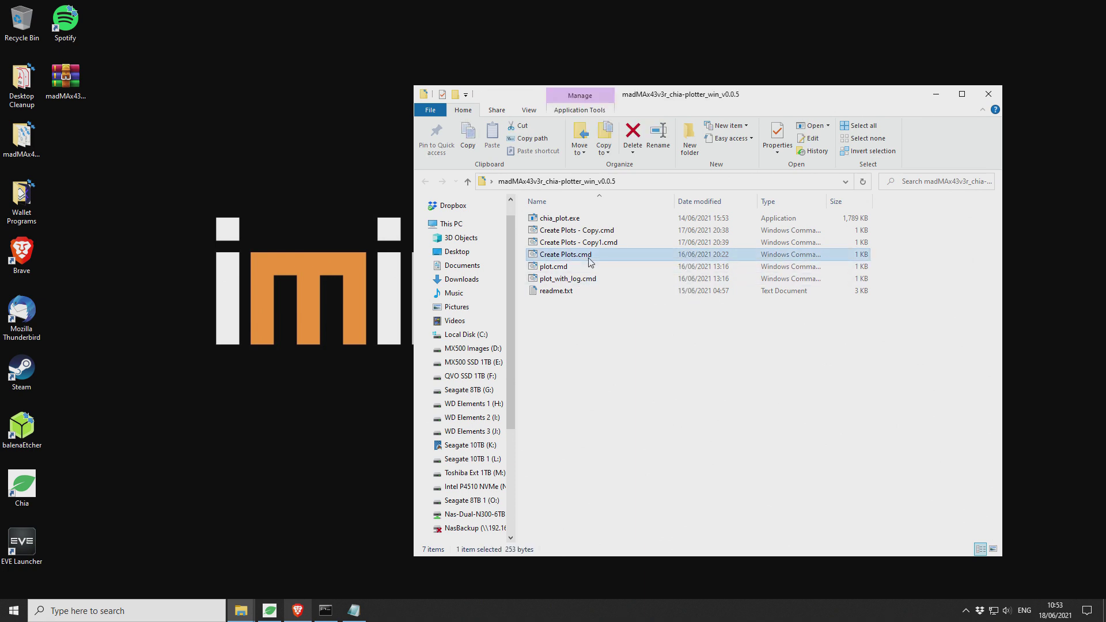
{"action": "right_click", "coordinate": [588, 257]}
{"action": "left_click", "coordinate": [615, 280]}
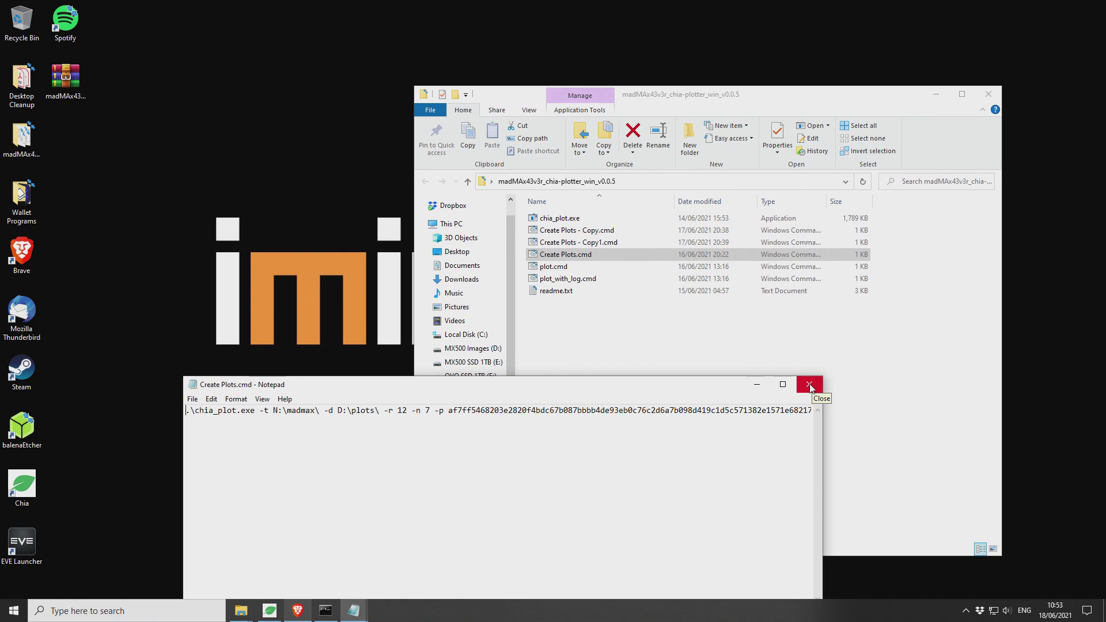
{"action": "left_click_drag", "start_coordinate": [567, 392], "coordinate": [548, 314]}
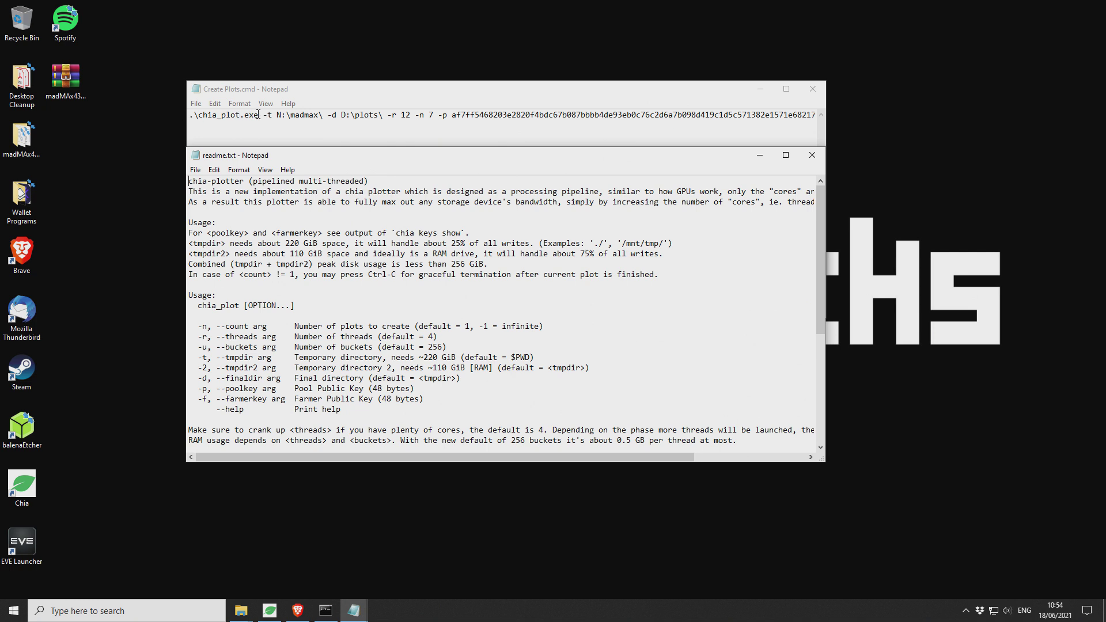
- Examine the chia_plot.exe call and the -t N:\madmax\ path in the script against the temporary directory options in readme.txt
{"action": "left_click_drag", "start_coordinate": [258, 115], "coordinate": [189, 116]}
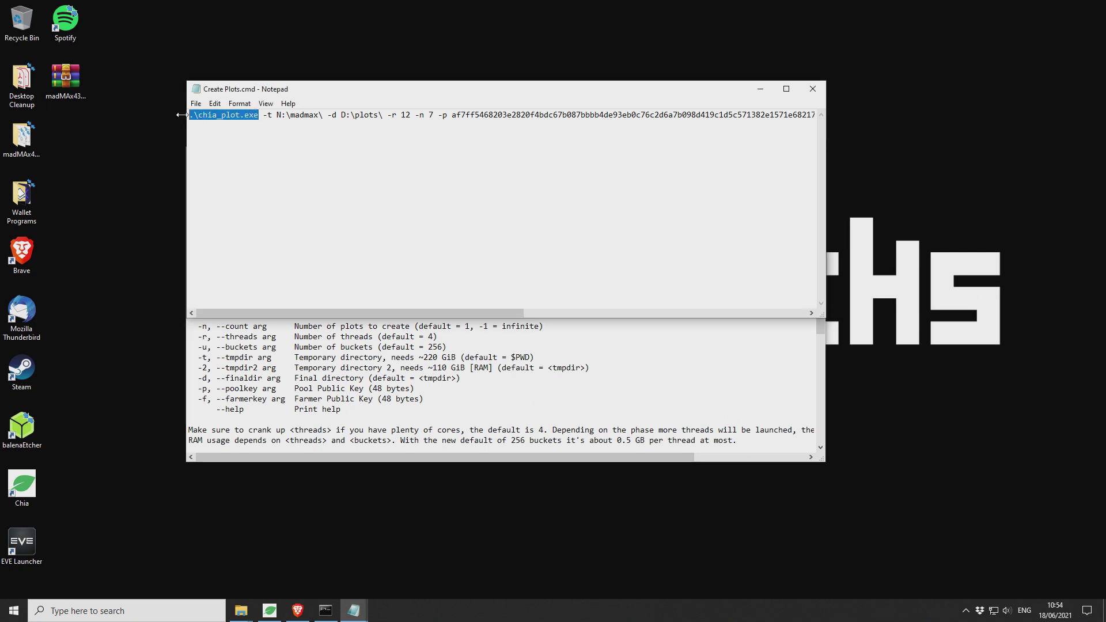
{"action": "left_click", "coordinate": [261, 116]}
{"action": "left_click_drag", "start_coordinate": [274, 115], "coordinate": [325, 115]}
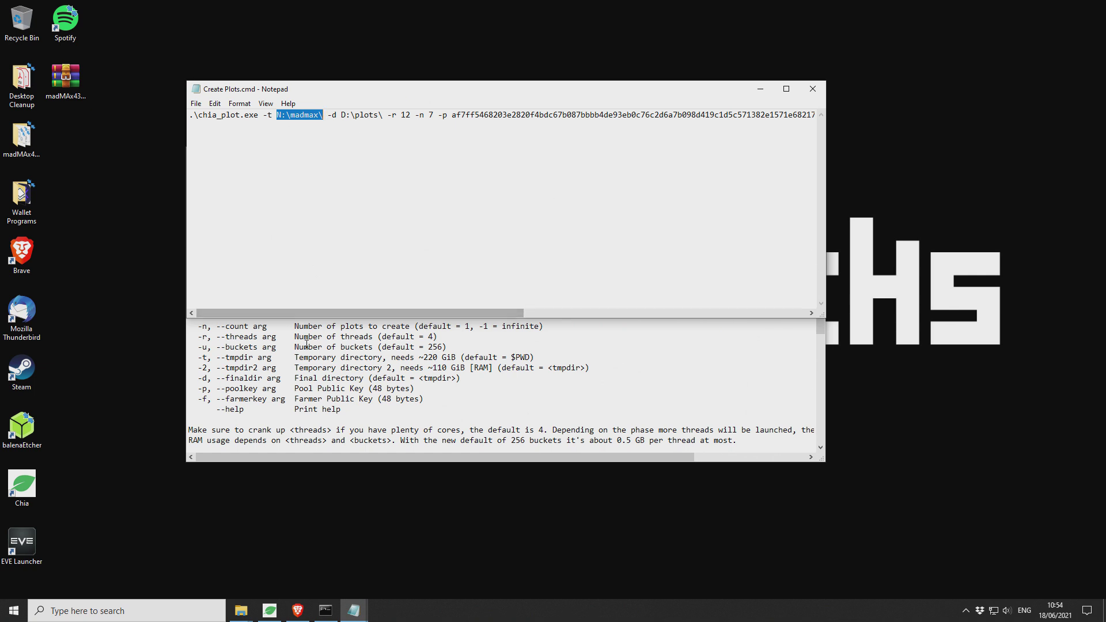
{"action": "left_click", "coordinate": [349, 357]}
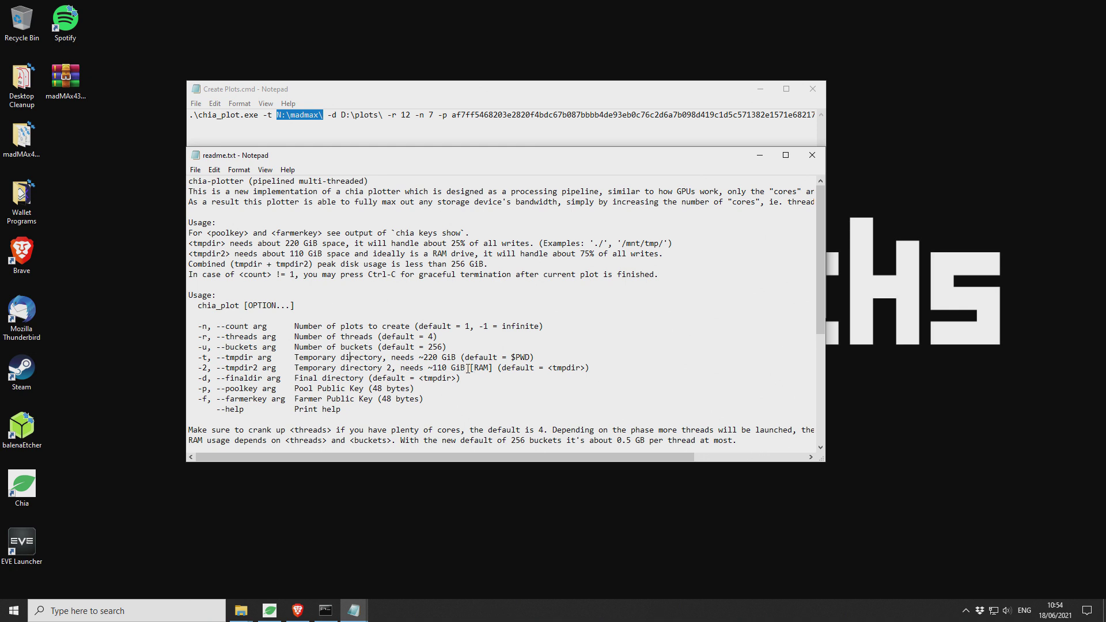
{"action": "left_click_drag", "start_coordinate": [467, 367], "coordinate": [294, 369]}
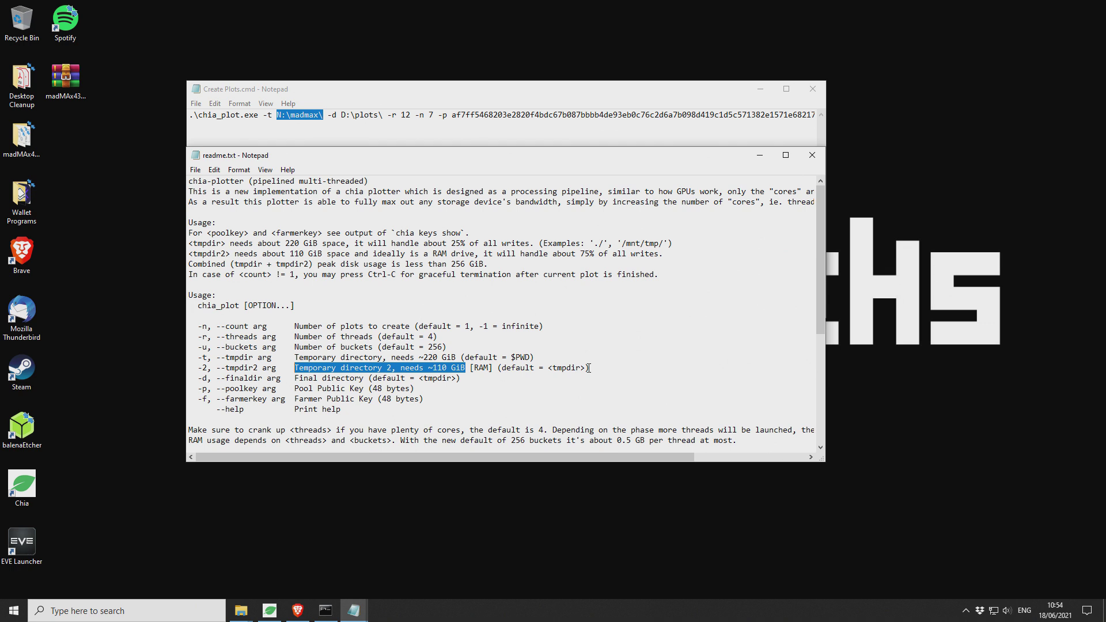
{"action": "left_click_drag", "start_coordinate": [590, 367], "coordinate": [293, 367]}
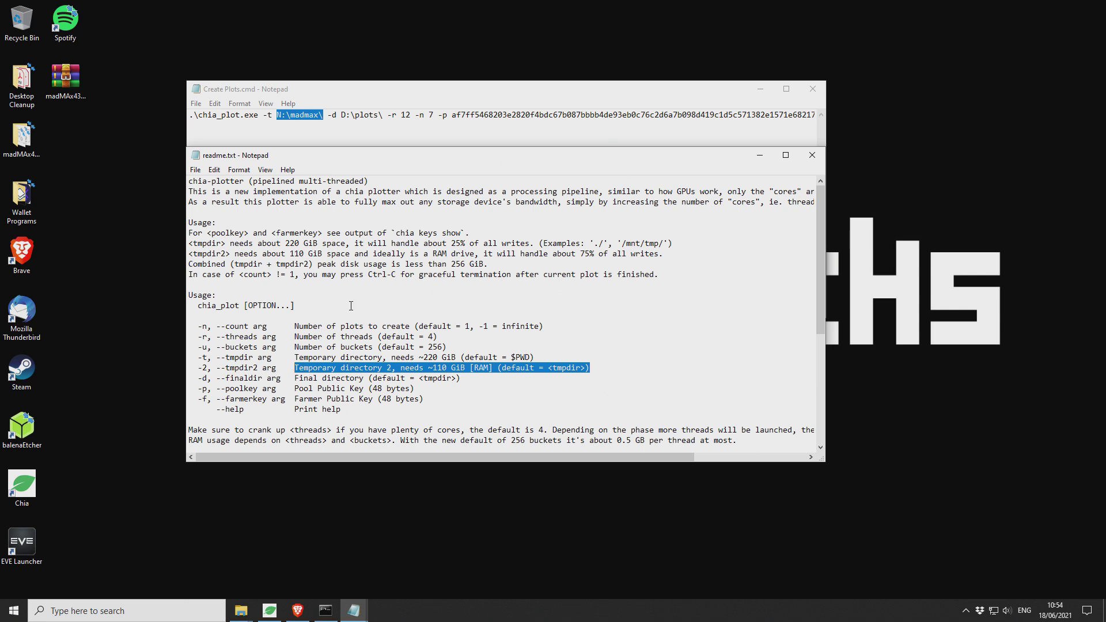
{"action": "left_click", "coordinate": [318, 123]}
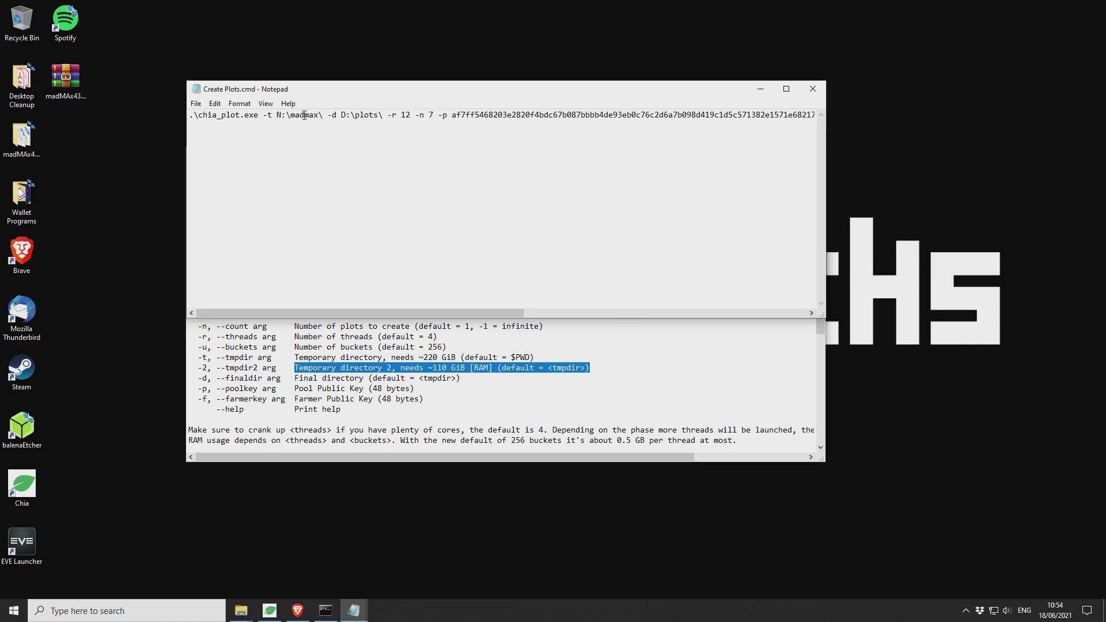
{"action": "left_click_drag", "start_coordinate": [323, 116], "coordinate": [277, 116]}
- Change the drive letter of the -d final directory in the script to O
{"action": "left_click_drag", "start_coordinate": [383, 115], "coordinate": [329, 114]}
{"action": "left_click", "coordinate": [347, 117]}
{"action": "left_click_drag", "start_coordinate": [346, 116], "coordinate": [341, 116]}
{"action": "type", "text": "O"}
- Check the ChiaPlots folder on the Seagate 8TB 1 (O:) drive and set the script's -d folder name to ChiaPlots
{"action": "left_click", "coordinate": [241, 611]}
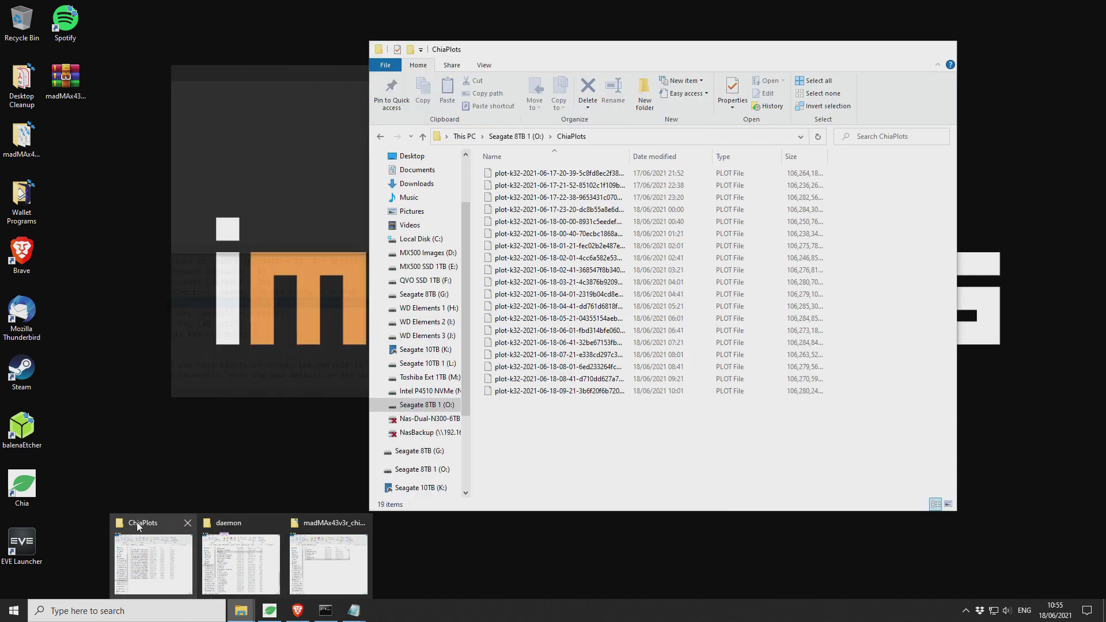
{"action": "left_click", "coordinate": [137, 522]}
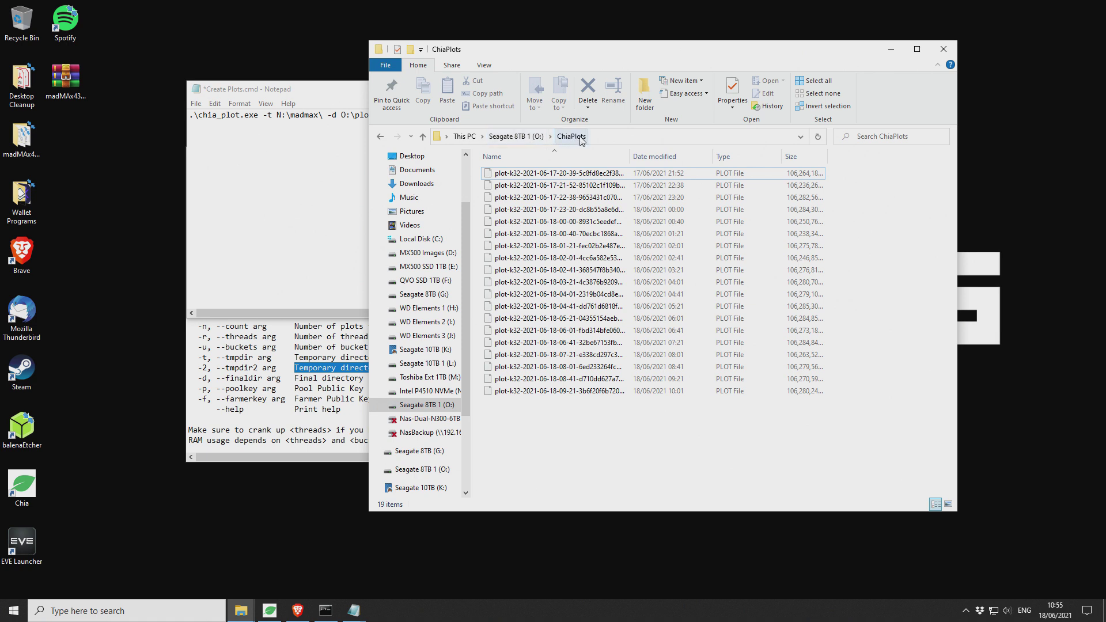
{"action": "left_click", "coordinate": [357, 118]}
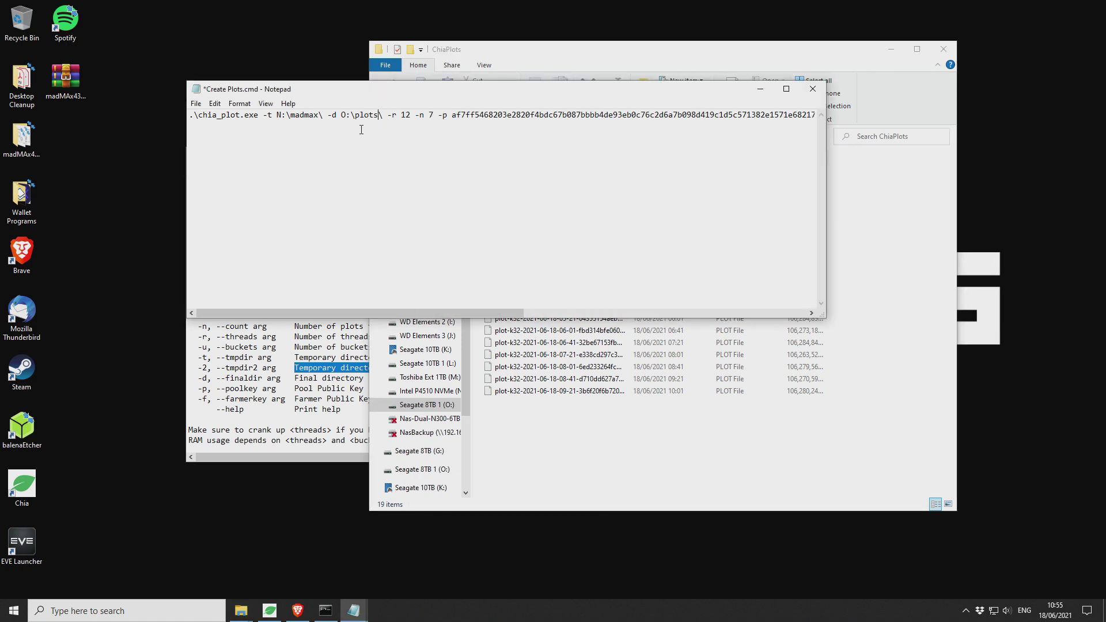
{"action": "key", "text": "Delete"}
{"action": "key", "text": "Delete"}
{"action": "key", "text": "Delete"}
{"action": "key", "text": "Delete"}
{"action": "key", "text": "Delete"}
{"action": "type", "text": "Chia"}
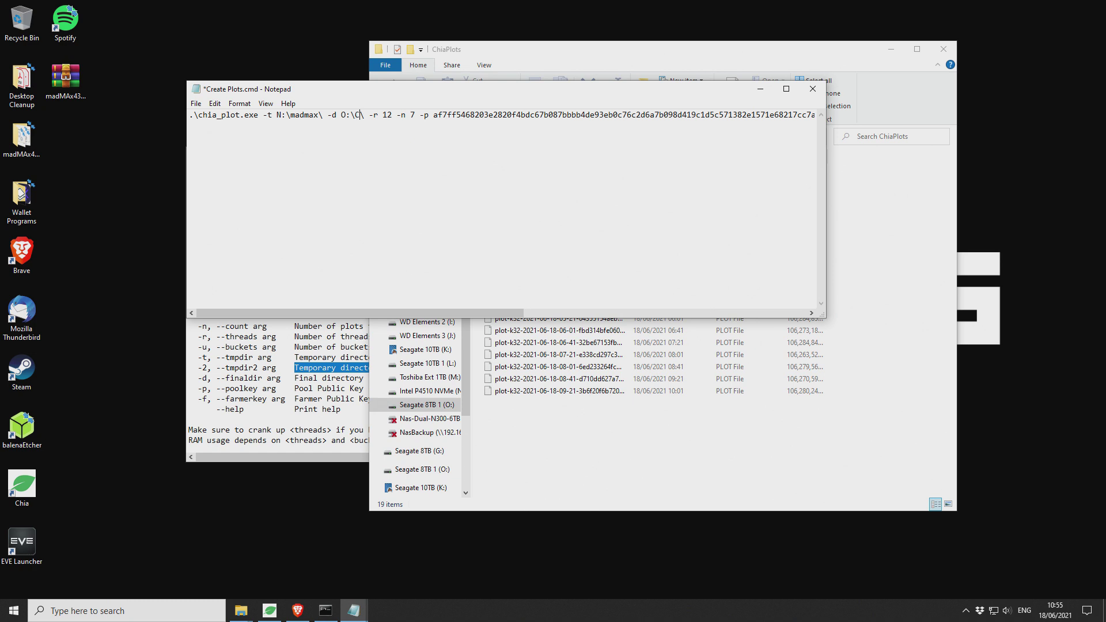
{"action": "type", "text": "Plots"}
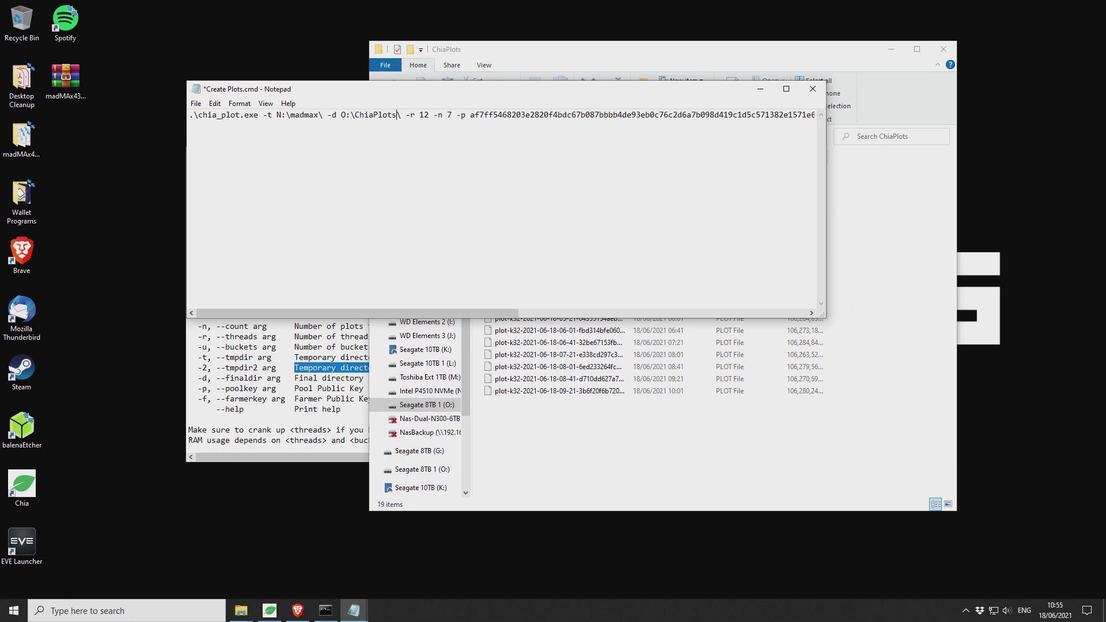
- Check the madmax folder on the Intel P4510 NVMe (N:) drive and the contents of the O: drive, and return to the script
{"action": "left_click", "coordinate": [523, 59]}
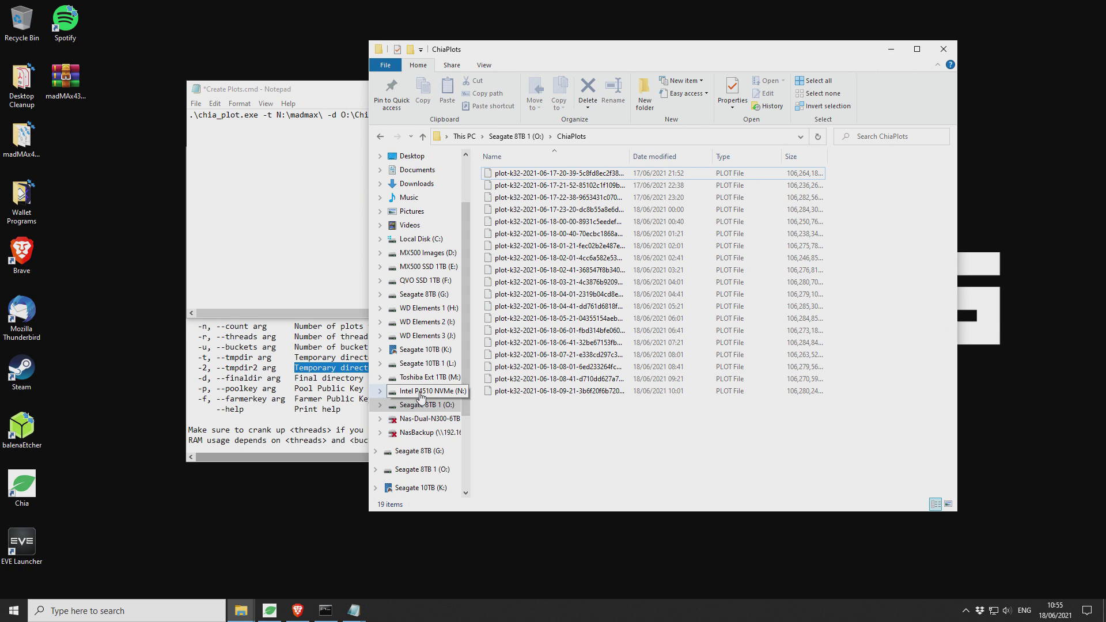
{"action": "left_click", "coordinate": [435, 392]}
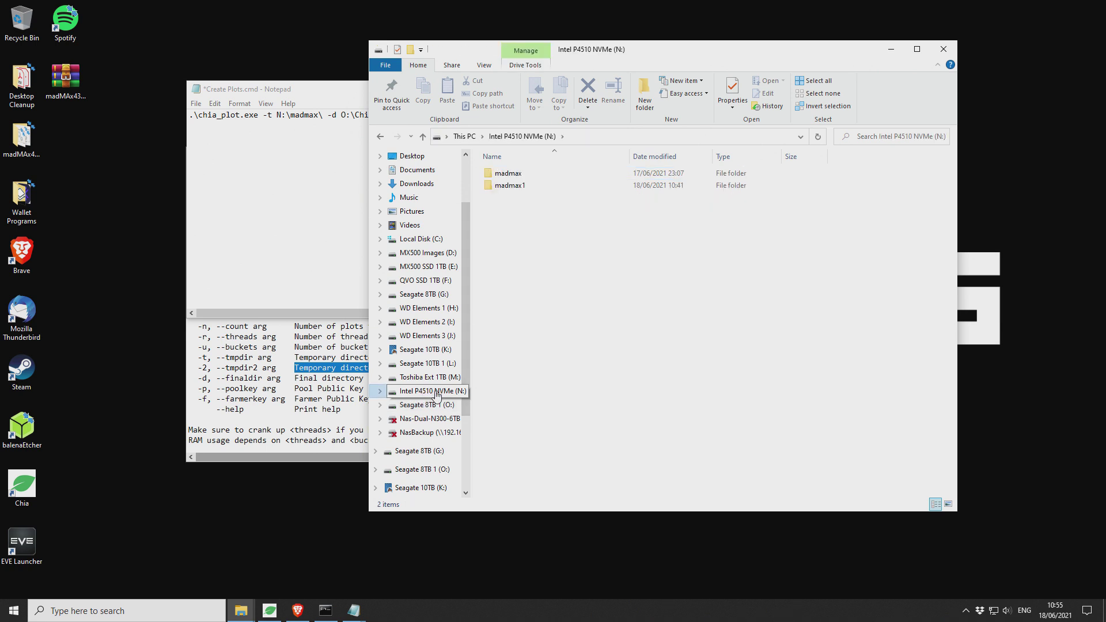
{"action": "left_click", "coordinate": [522, 176]}
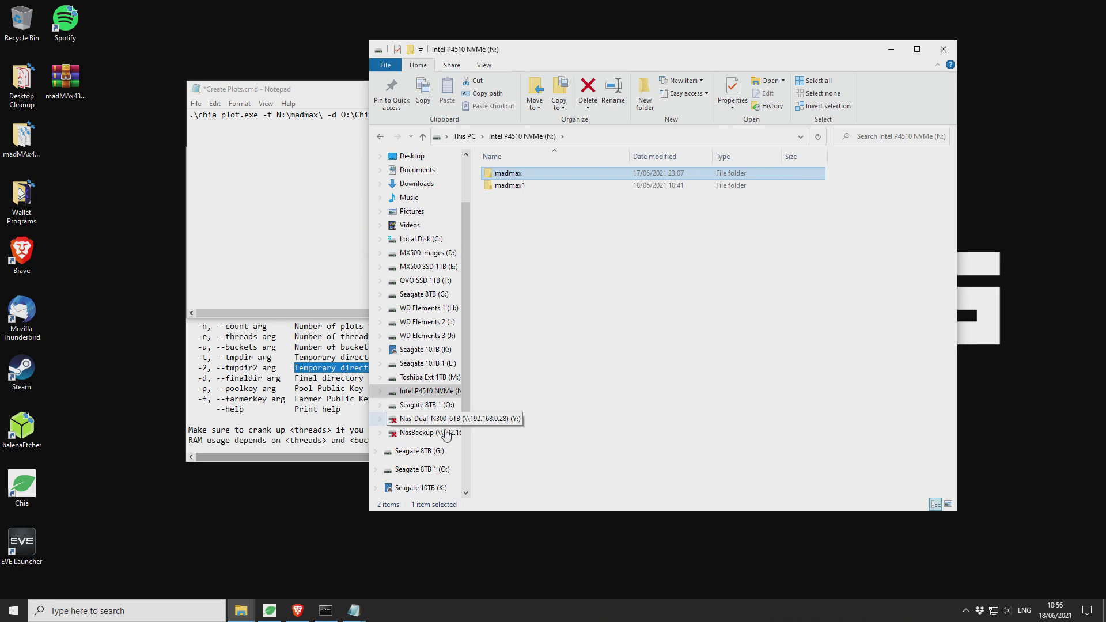
{"action": "left_click", "coordinate": [426, 404]}
{"action": "left_click", "coordinate": [344, 110]}
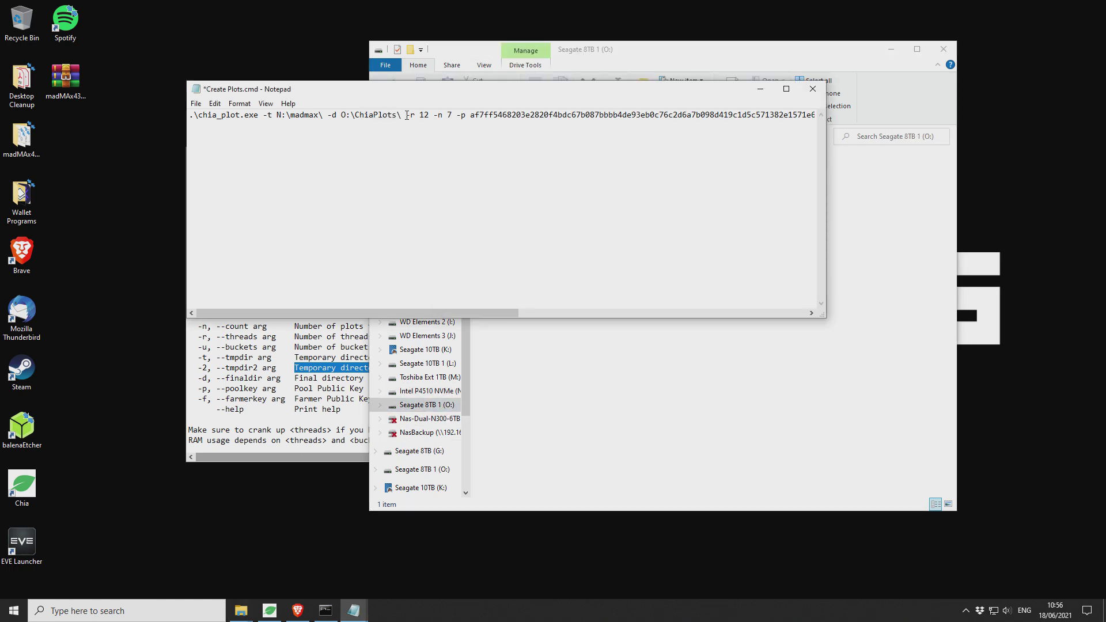
- Examine the -r 12 threads option in the Create Plots.cmd script
{"action": "left_click_drag", "start_coordinate": [406, 115], "coordinate": [428, 123]}
{"action": "left_click", "coordinate": [428, 123]}
{"action": "left_click_drag", "start_coordinate": [430, 116], "coordinate": [420, 115]}
{"action": "double_click", "coordinate": [426, 114]}
- Change the -n plot count in the script to 10 and replace it with -1 for infinite plots
{"action": "left_click", "coordinate": [466, 115]}
{"action": "mouse_move", "coordinate": [451, 114]}
{"action": "left_mouse_down"}
{"action": "mouse_move", "coordinate": [434, 114]}
{"action": "mouse_move", "coordinate": [453, 114]}
{"action": "left_mouse_up"}
{"action": "key", "text": "BackSpace"}
{"action": "type", "text": "10"}
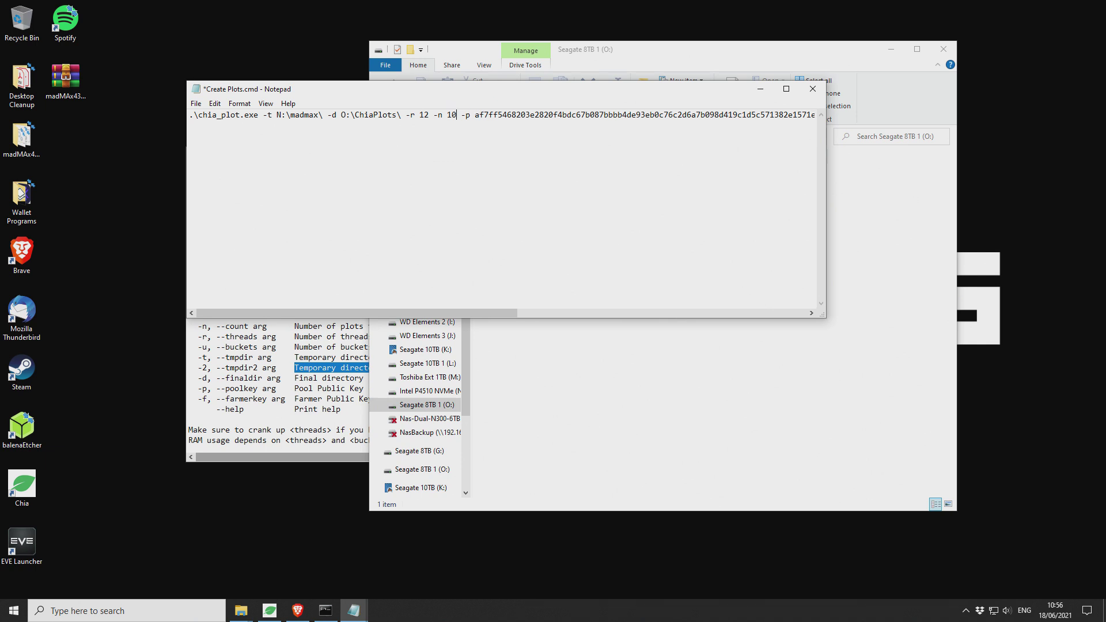
{"action": "key", "text": "BackSpace"}
{"action": "key", "text": "BackSpace"}
{"action": "type", "text": "-1"}
- Examine the pool public key after -p in the script and the --poolkey option in readme.txt
{"action": "left_click_drag", "start_coordinate": [475, 115], "coordinate": [613, 121]}
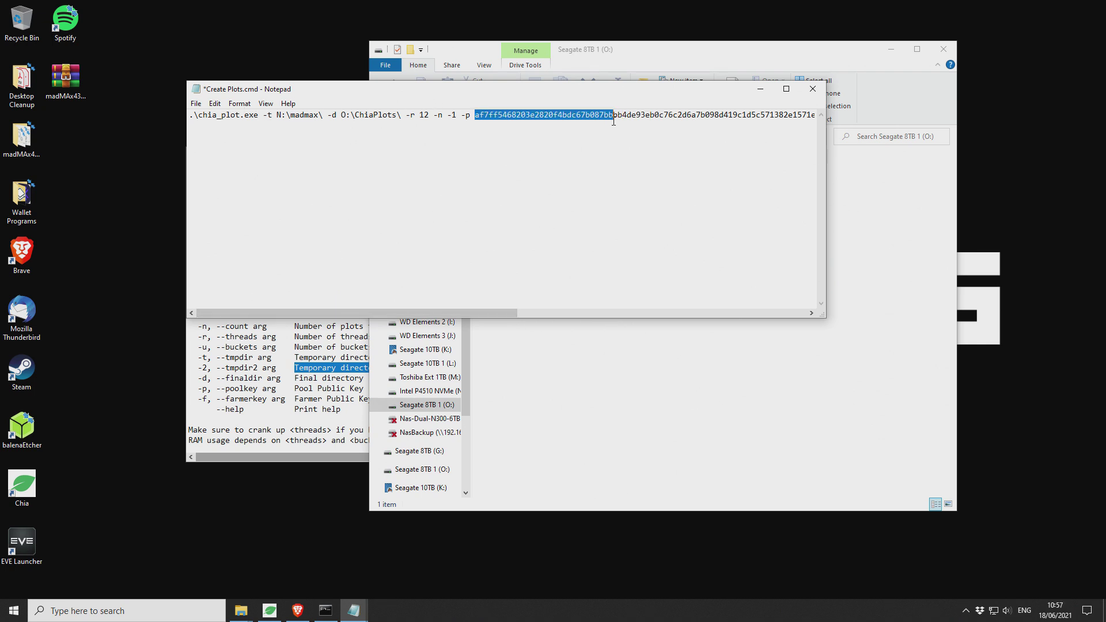
{"action": "left_click", "coordinate": [501, 164]}
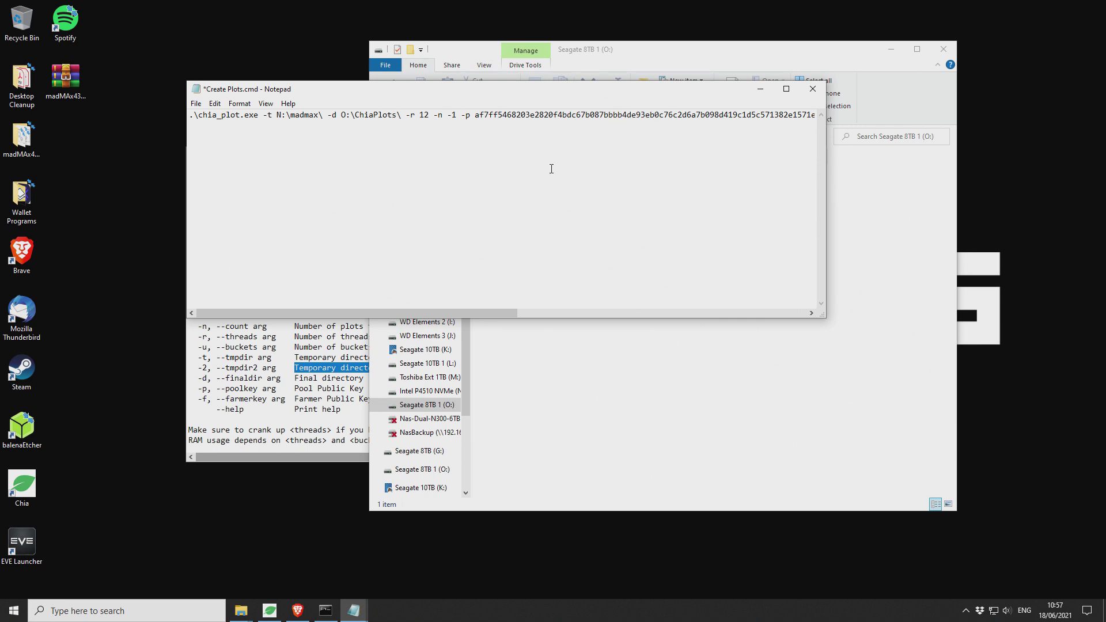
{"action": "left_click_drag", "start_coordinate": [427, 313], "coordinate": [455, 314]}
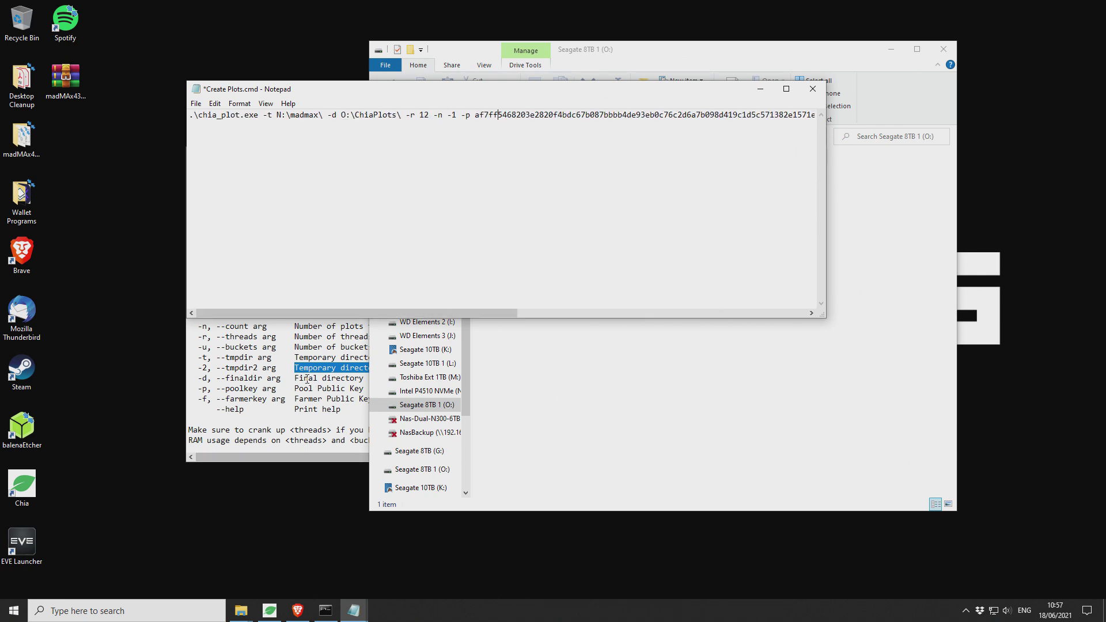
{"action": "left_click", "coordinate": [314, 389]}
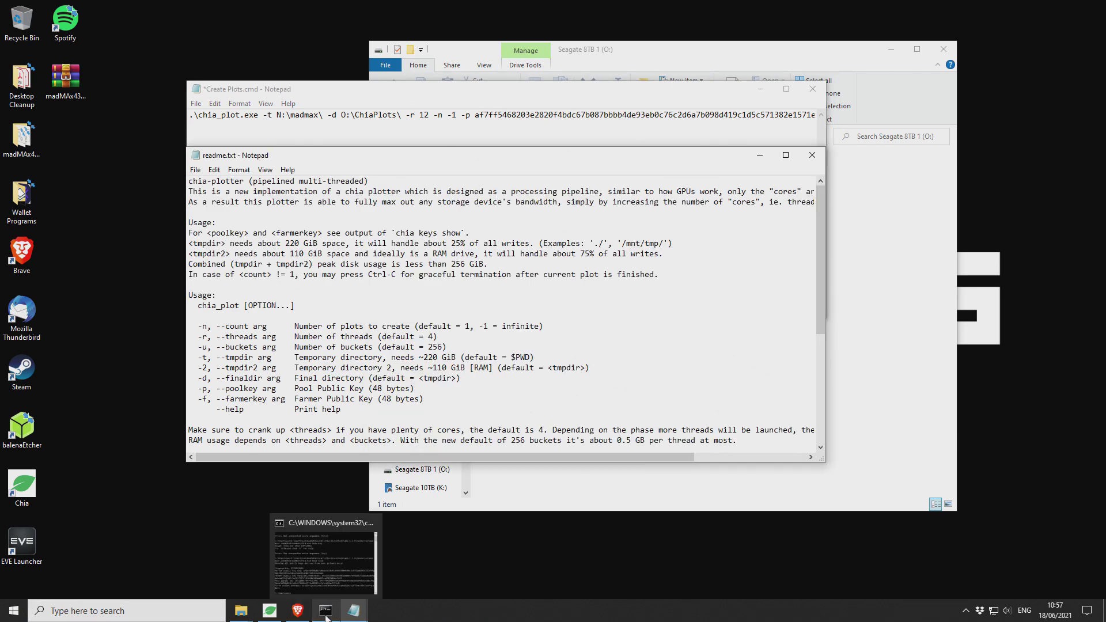
- Close the old Command Prompt window and open a new one by running cmd
{"action": "left_click", "coordinate": [326, 612]}
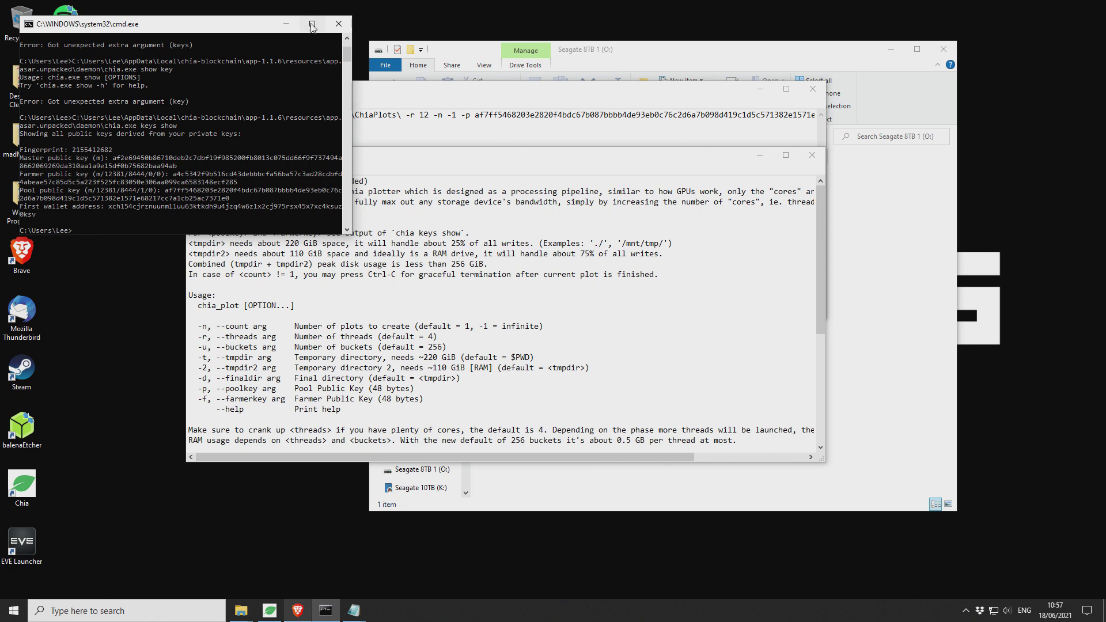
{"action": "left_click", "coordinate": [339, 24]}
{"action": "left_click", "coordinate": [83, 377]}
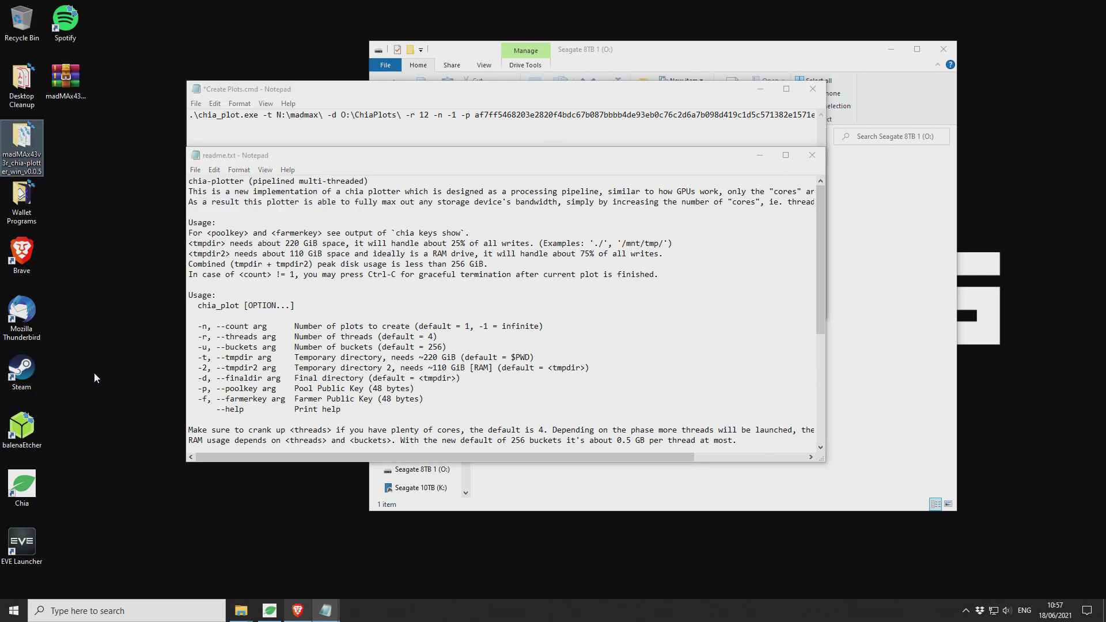
{"action": "key", "text": "super+r"}
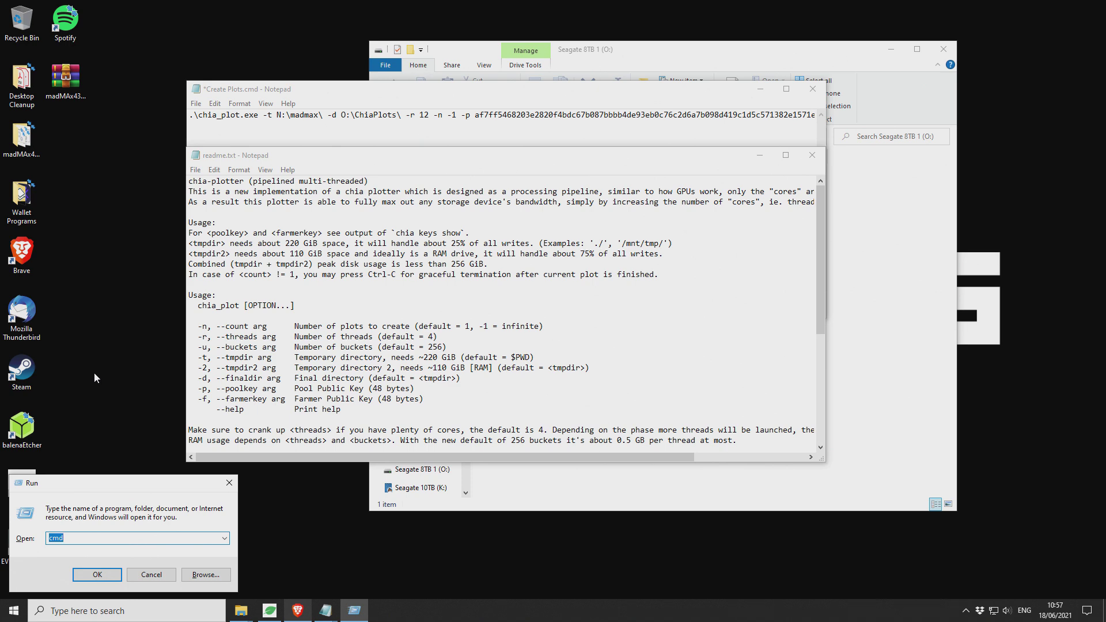
{"action": "left_click", "coordinate": [98, 574]}
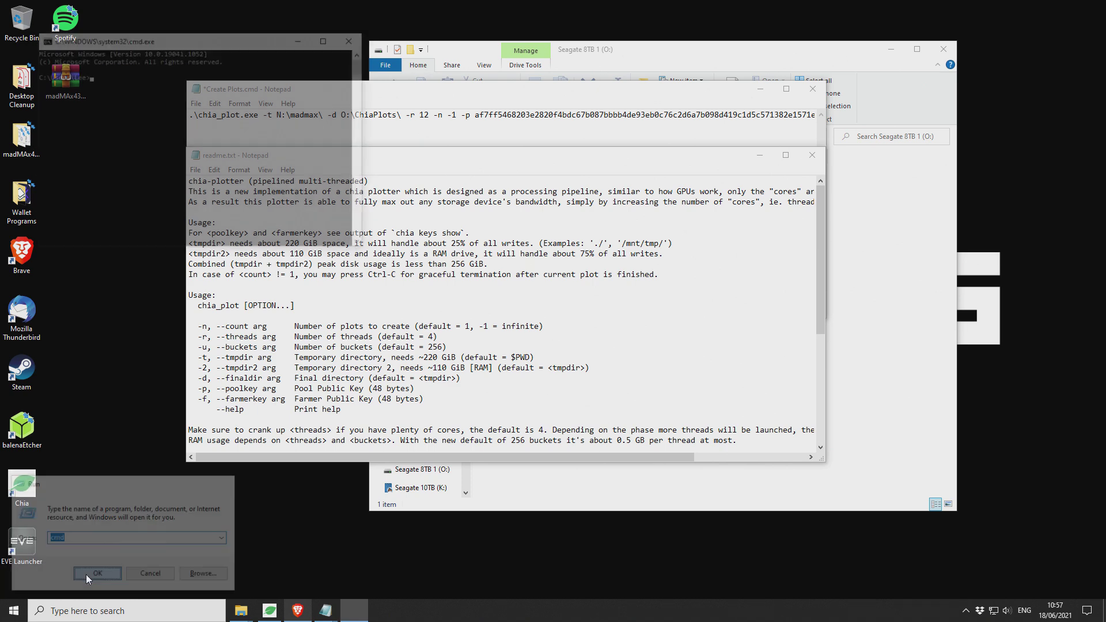
- Bring up the chia-blockchain app-1.1.6 daemon folder and view its full path and the chia.exe file
{"action": "left_click", "coordinate": [762, 53]}
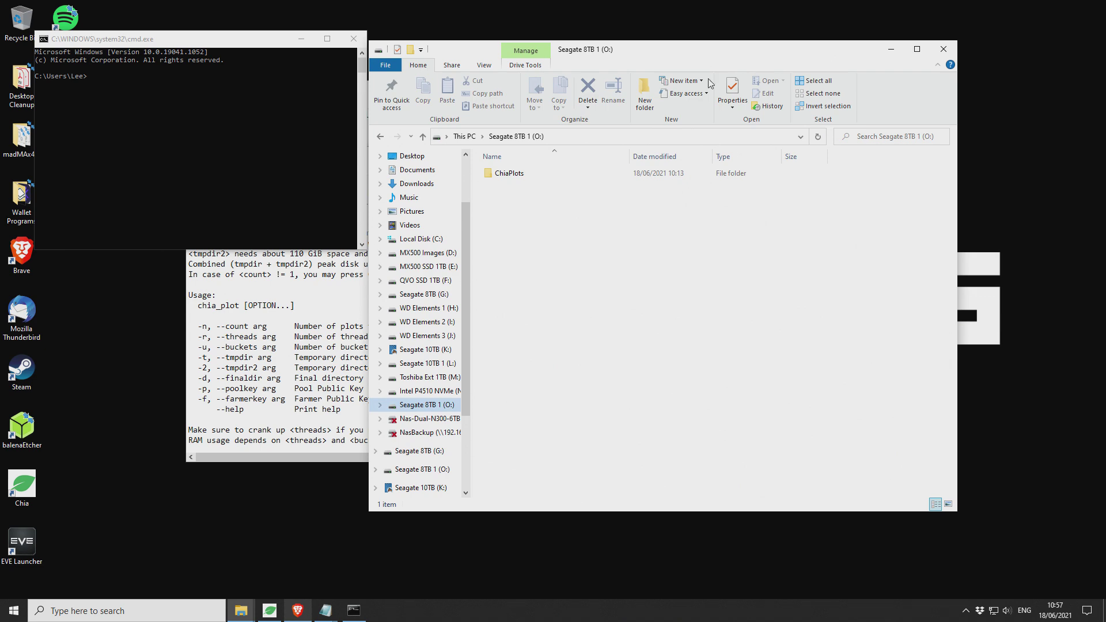
{"action": "mouse_move", "coordinate": [262, 596]}
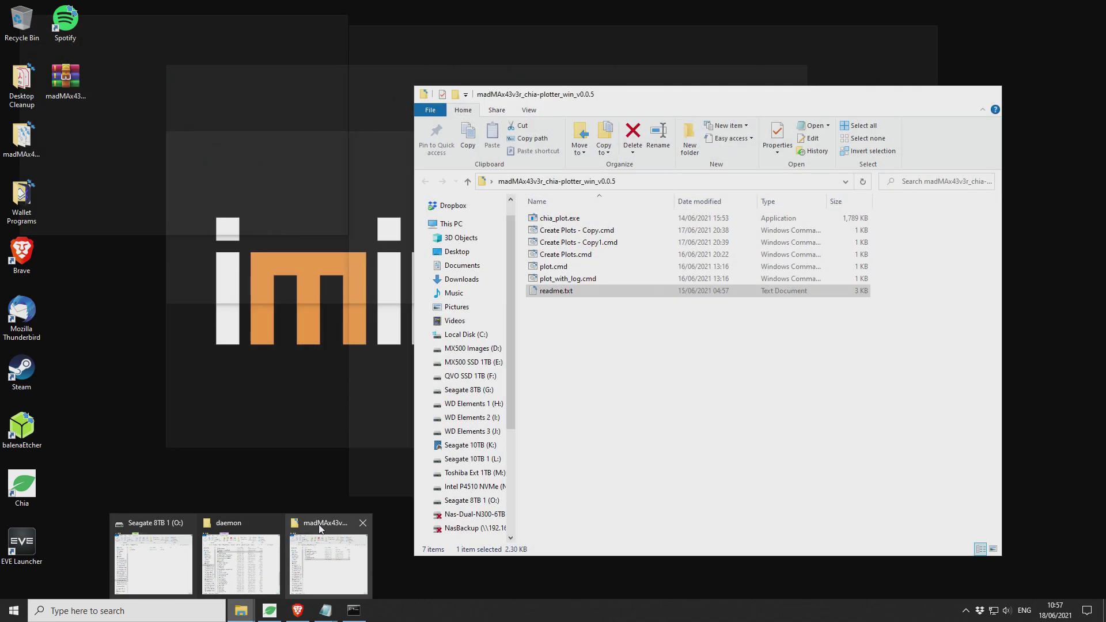
{"action": "left_click", "coordinate": [250, 524]}
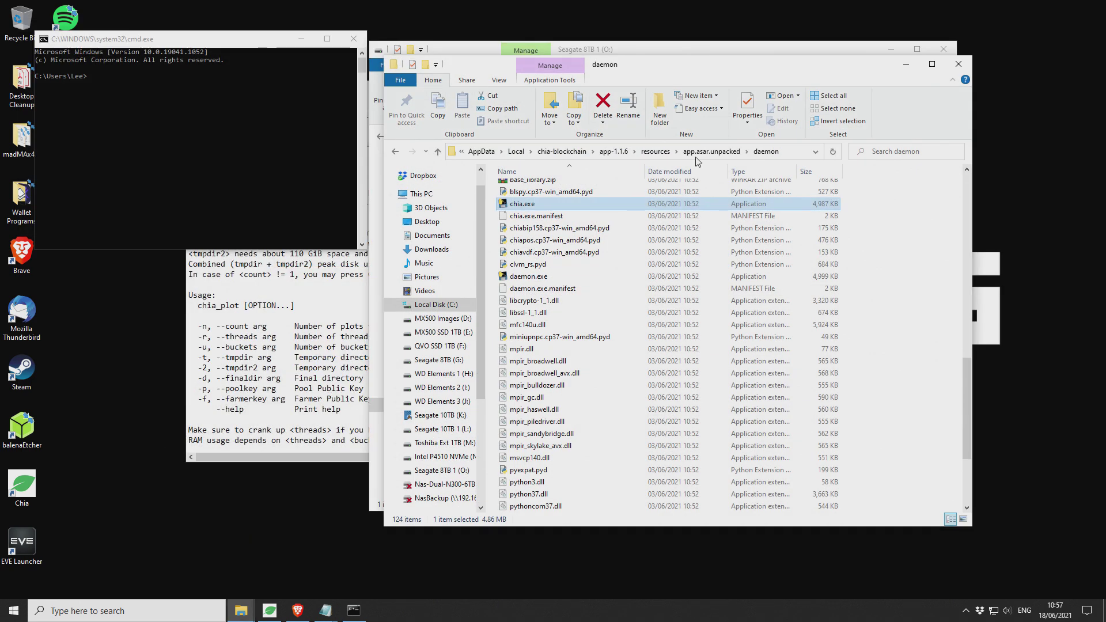
{"action": "left_click", "coordinate": [939, 66]}
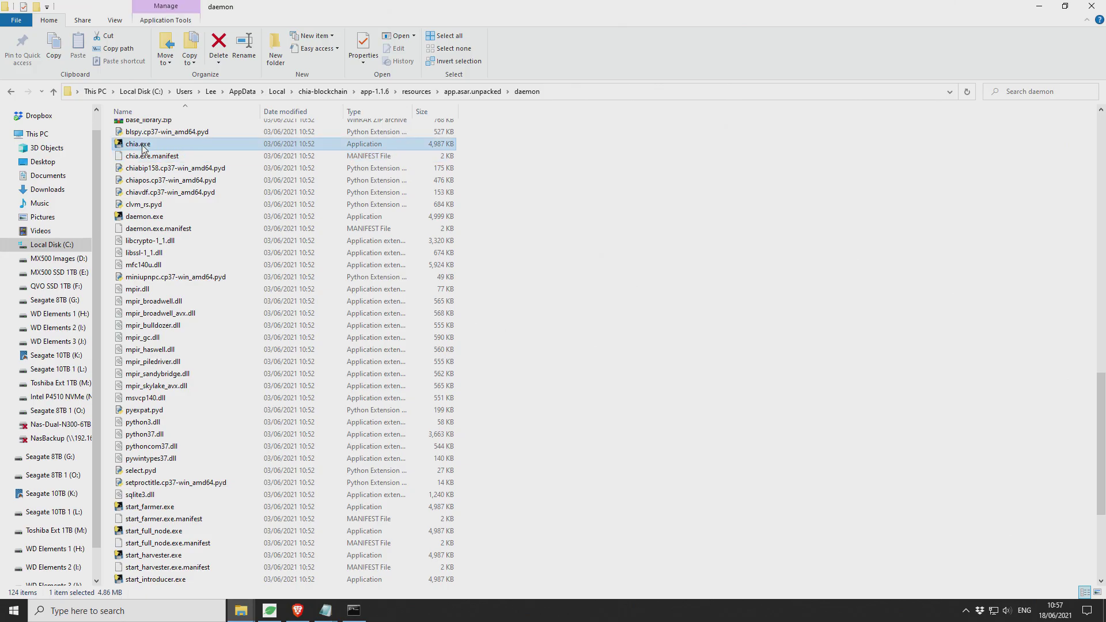
- Run the daemon folder's chia.exe with the arguments keys show in the Command Prompt
{"action": "left_click", "coordinate": [1064, 6]}
{"action": "left_click_drag", "start_coordinate": [536, 207], "coordinate": [201, 126]}
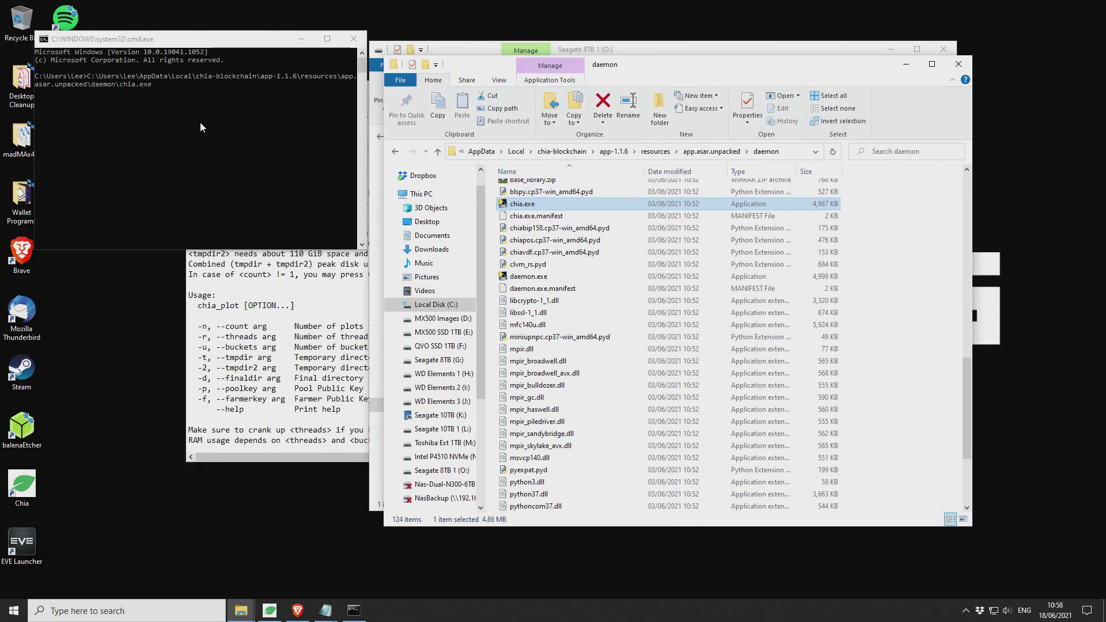
{"action": "left_click", "coordinate": [202, 91]}
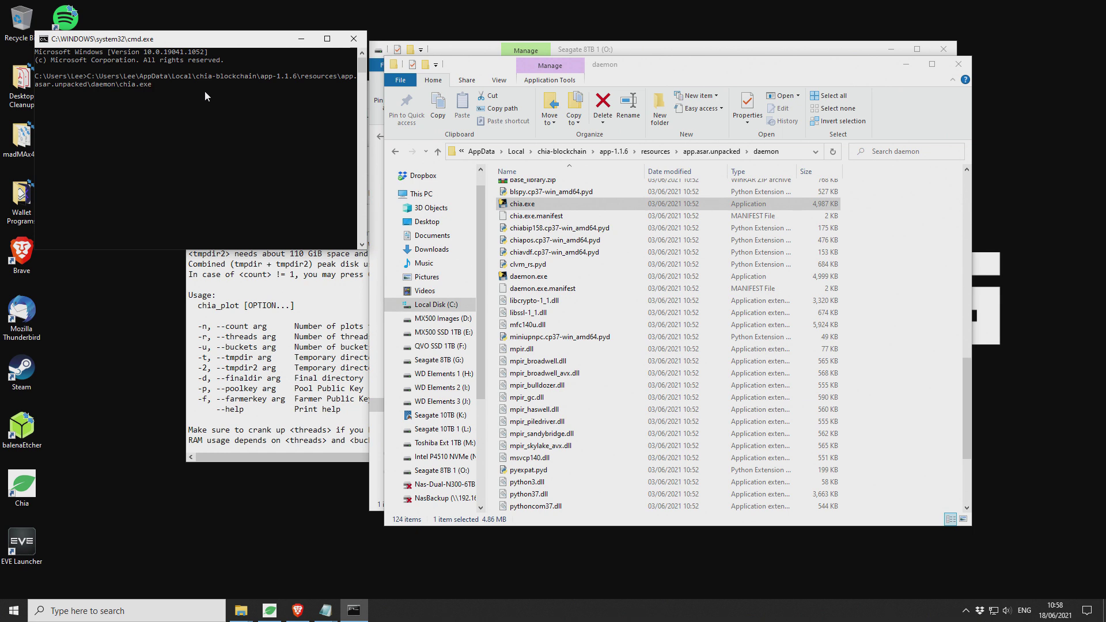
{"action": "type", "text": "kes"}
{"action": "key", "text": "Return"}
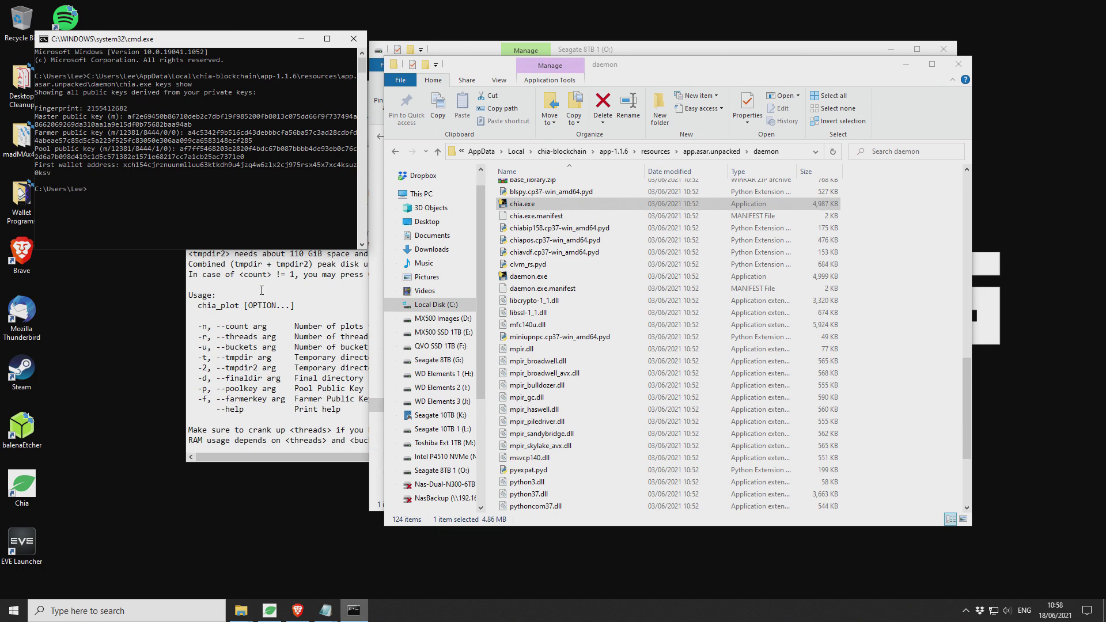
- Bring up Chia Public Keys.txt and examine its farmer and pool public key lines
{"action": "mouse_move", "coordinate": [325, 610]}
{"action": "left_click", "coordinate": [455, 559]}
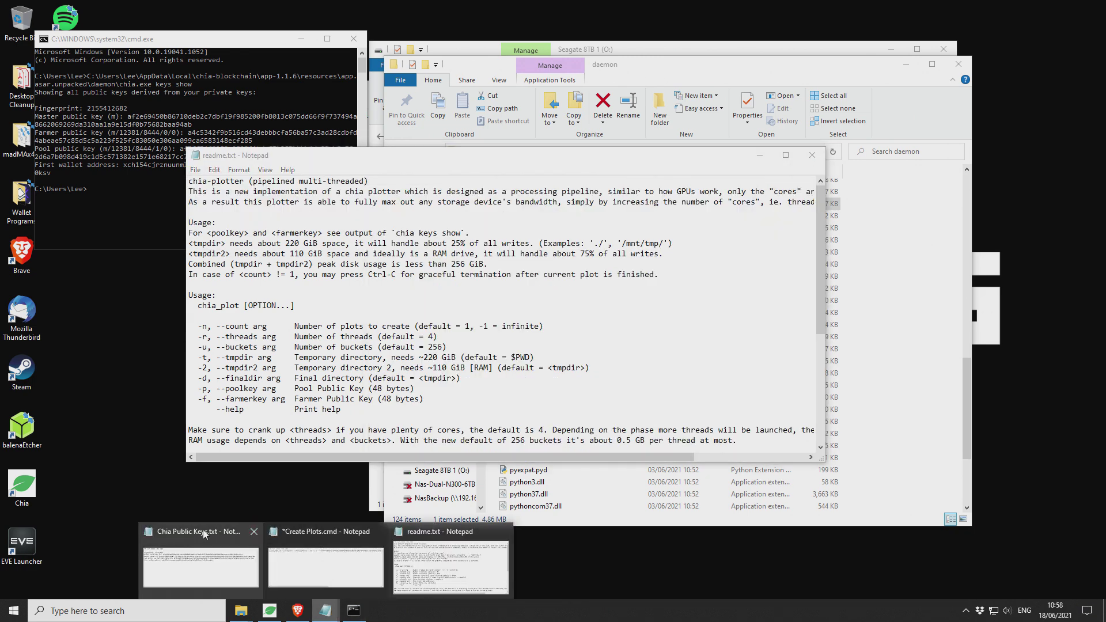
{"action": "left_click", "coordinate": [203, 530]}
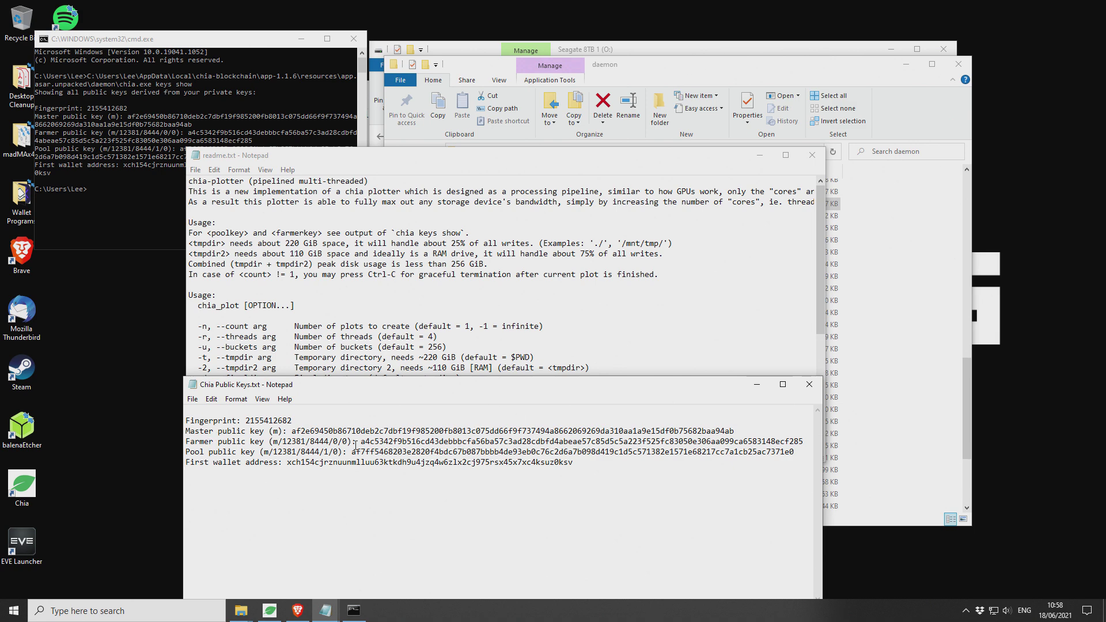
{"action": "left_click", "coordinate": [426, 453]}
- Return to the Create Plots.cmd script and check the keys after -p and -f against the public keys file
{"action": "mouse_move", "coordinate": [327, 616]}
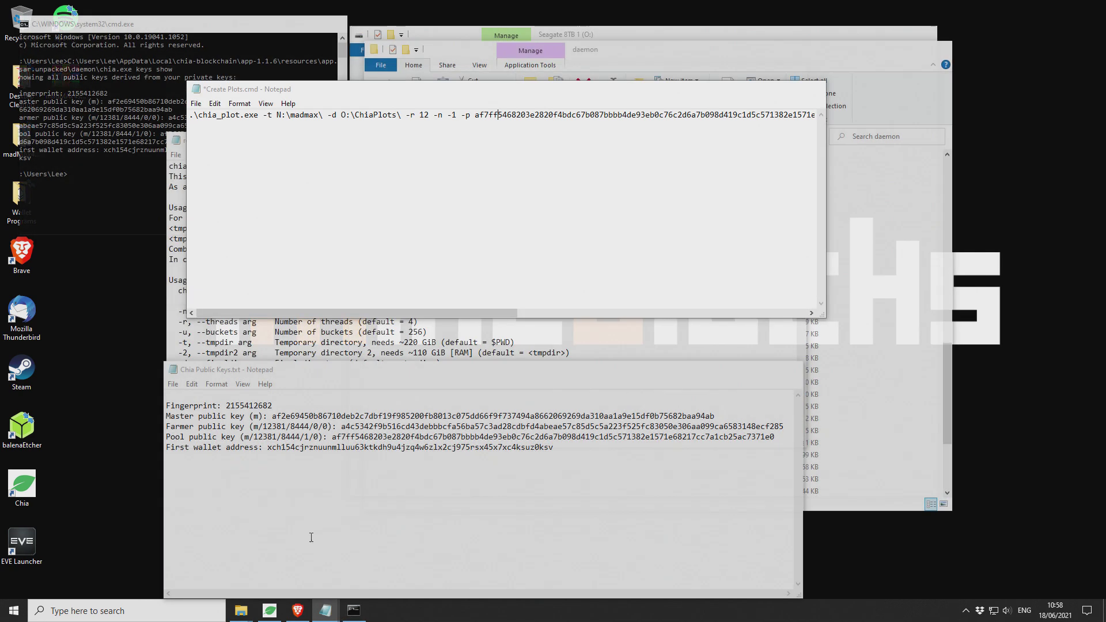
{"action": "left_click", "coordinate": [312, 534]}
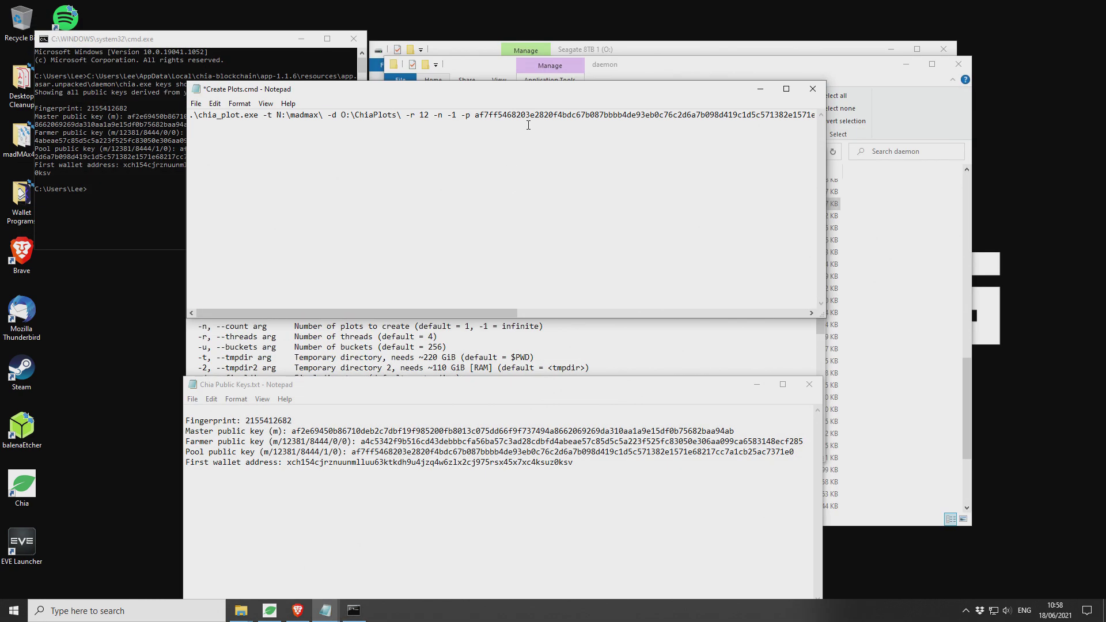
{"action": "left_click", "coordinate": [528, 125]}
{"action": "left_click_drag", "start_coordinate": [476, 115], "coordinate": [679, 118]}
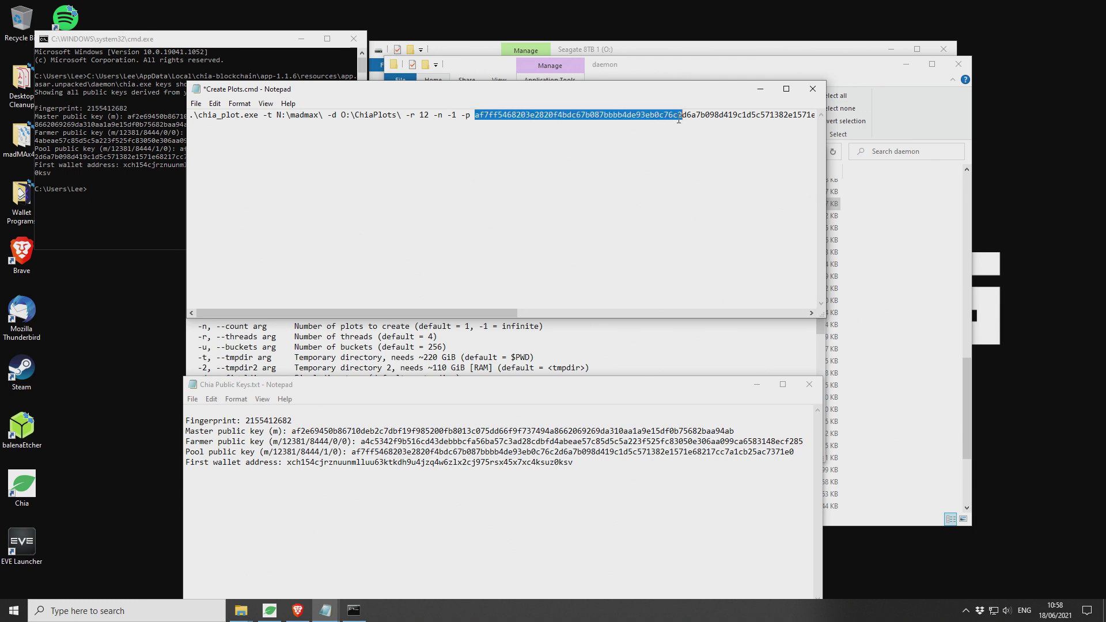
{"action": "left_click_drag", "start_coordinate": [477, 312], "coordinate": [660, 312]}
{"action": "left_click_drag", "start_coordinate": [576, 114], "coordinate": [674, 115]}
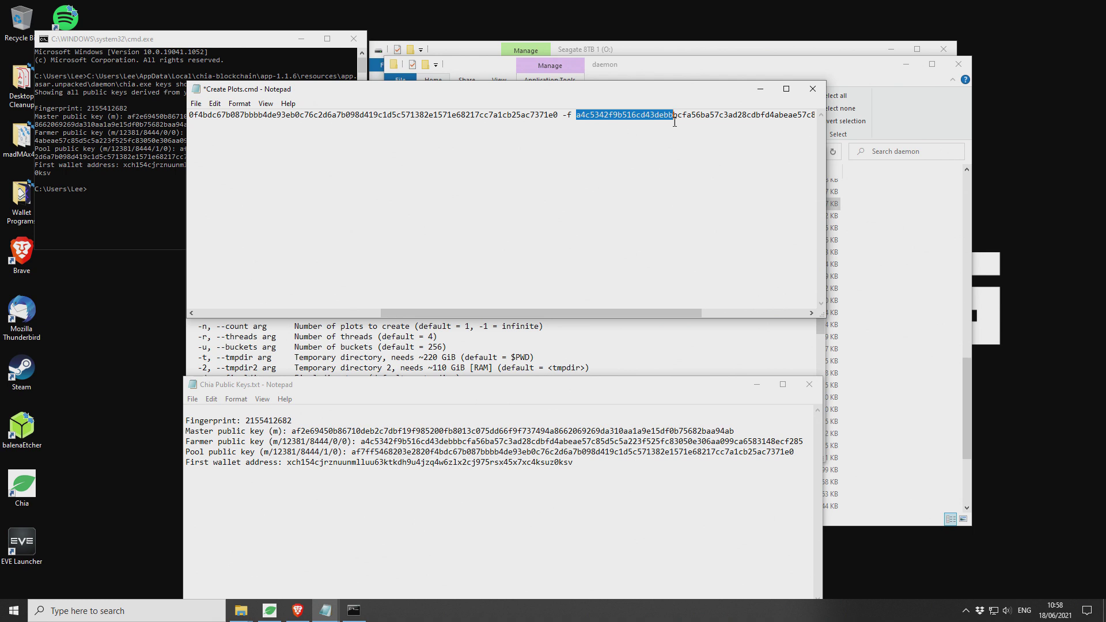
{"action": "left_click_drag", "start_coordinate": [673, 313], "coordinate": [488, 313]}
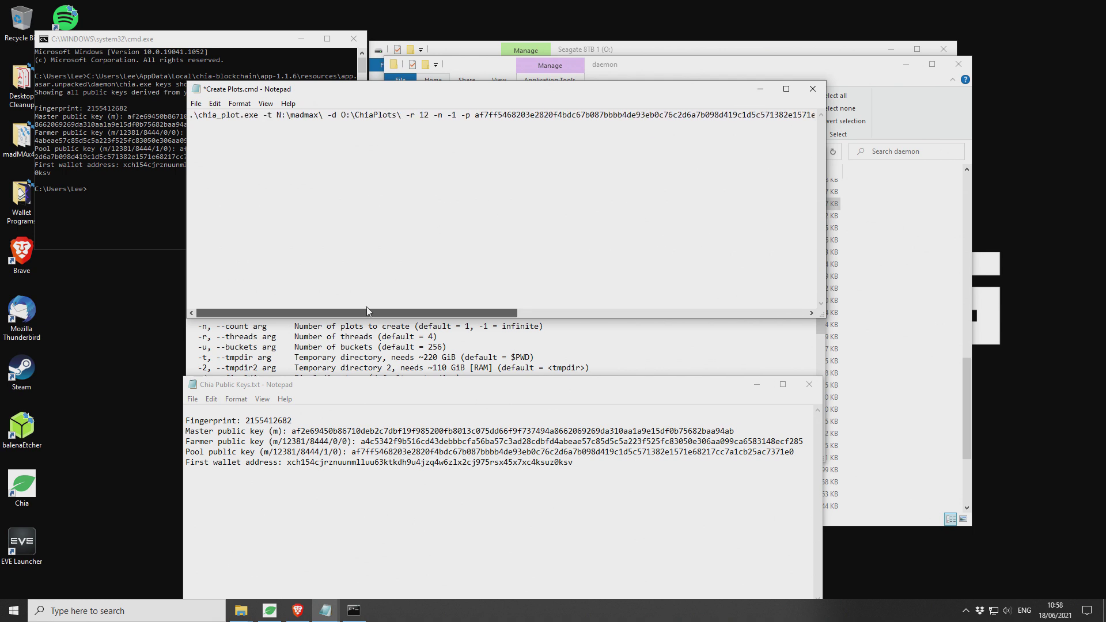
- Save Create Plots.cmd and close it along with the key and readme files, the folder windows and the Command Prompt
{"action": "left_click", "coordinate": [196, 104]}
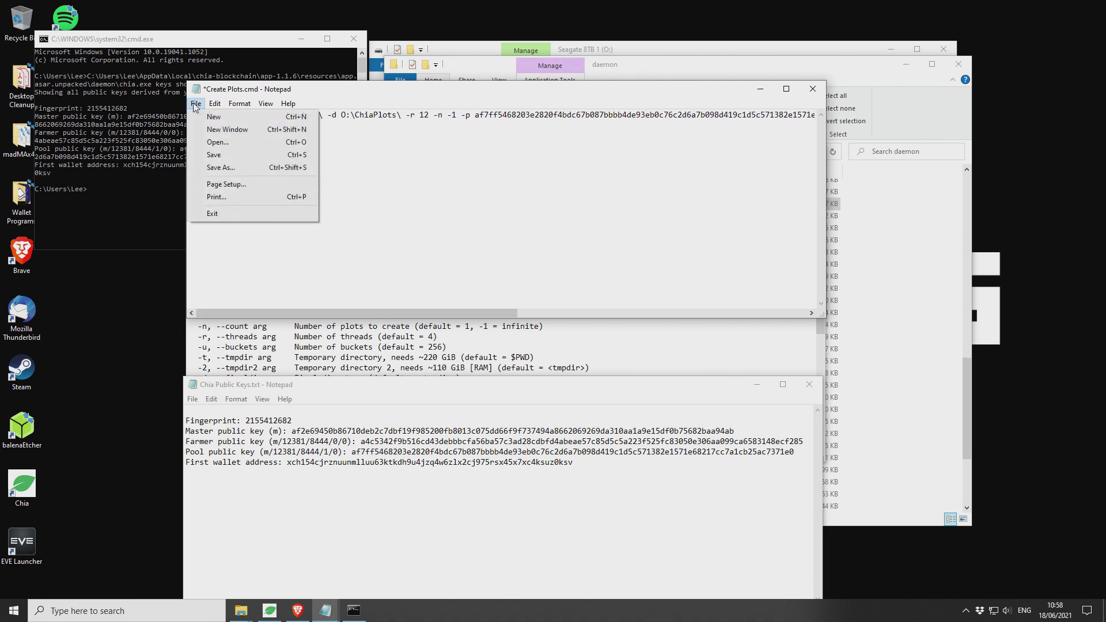
{"action": "left_click", "coordinate": [216, 155]}
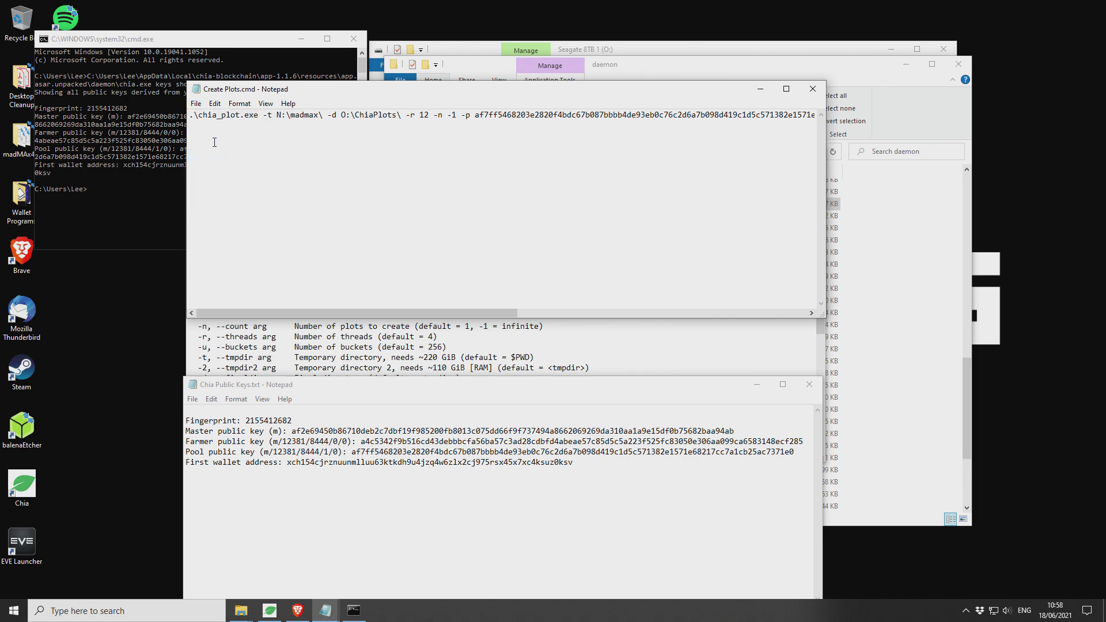
{"action": "left_click", "coordinate": [806, 389]}
{"action": "left_click", "coordinate": [809, 368]}
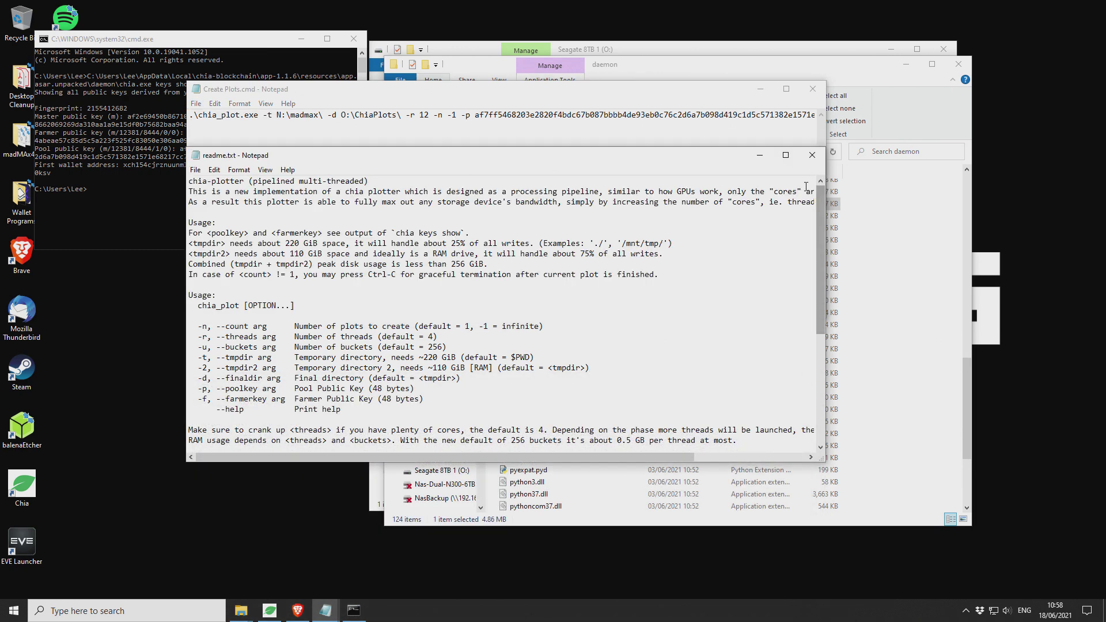
{"action": "left_click", "coordinate": [820, 157]}
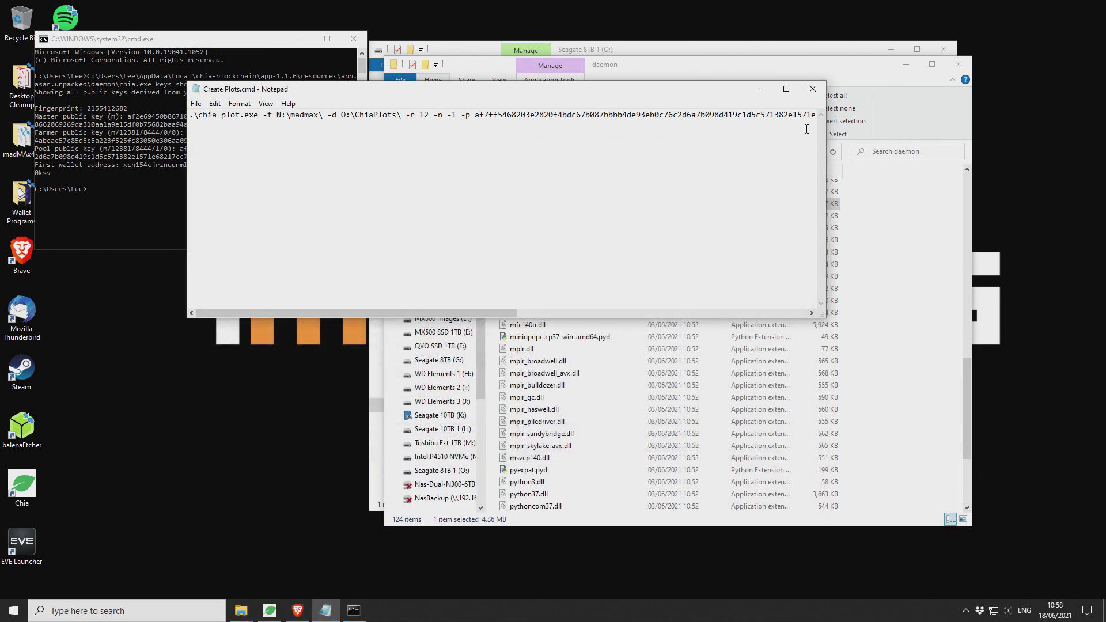
{"action": "left_click", "coordinate": [959, 64]}
{"action": "left_click", "coordinate": [943, 49]}
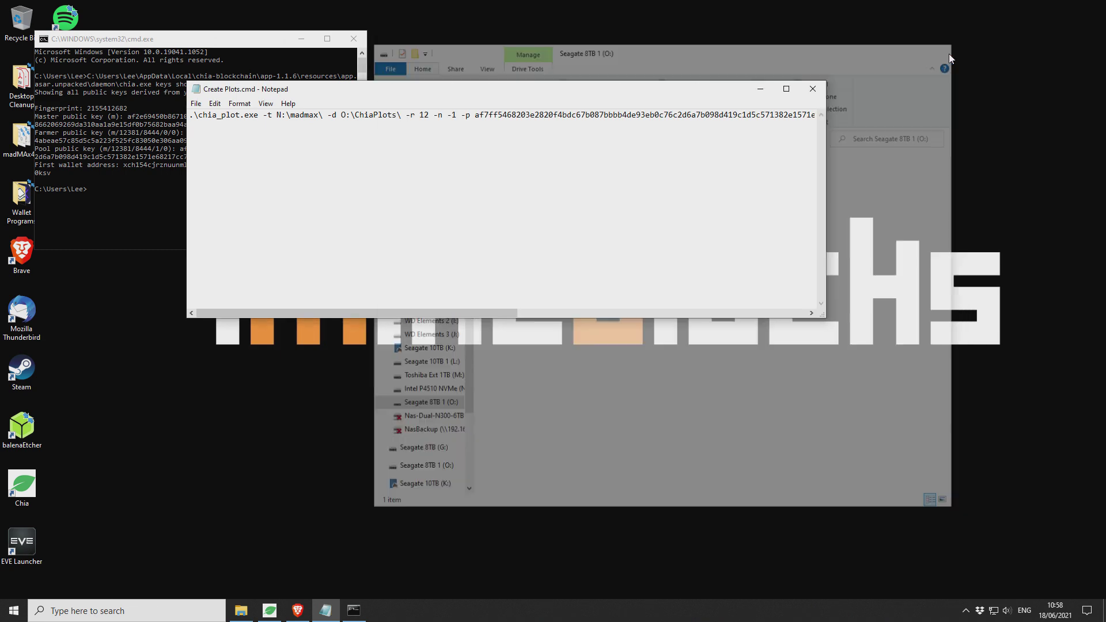
{"action": "left_click", "coordinate": [352, 41]}
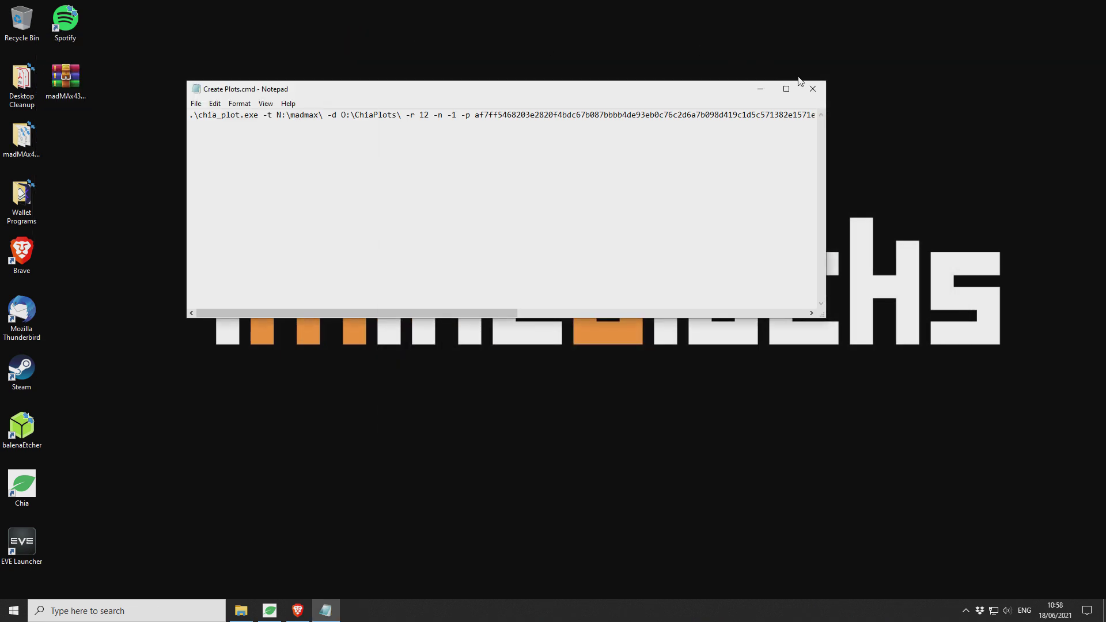
{"action": "left_click", "coordinate": [810, 90]}
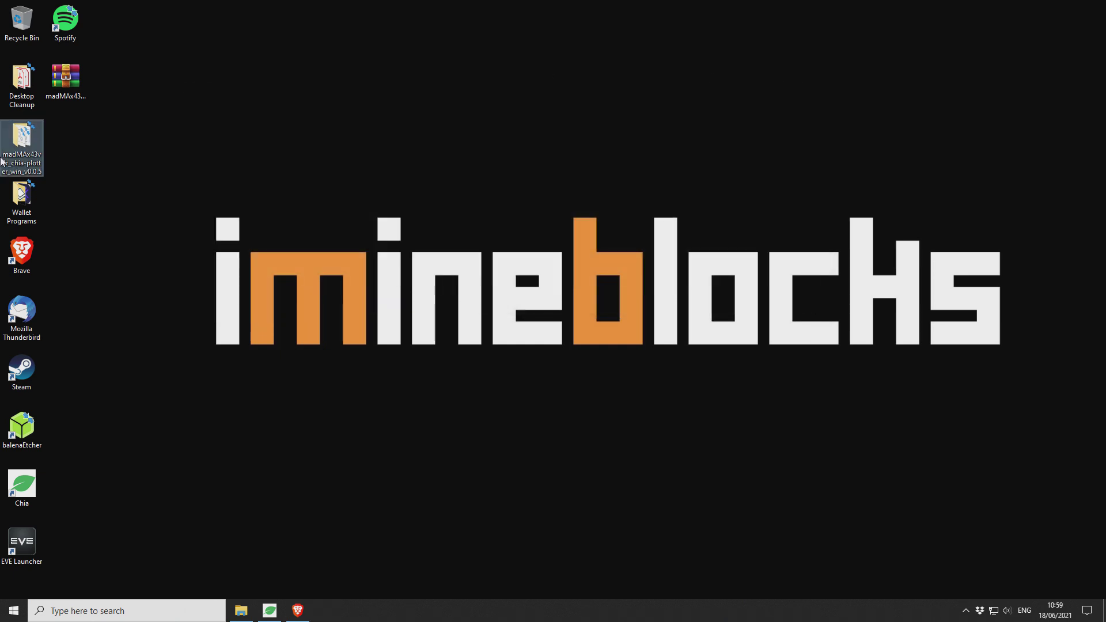
- Open the madMAx43v3r_chia-plotter_win_v0.0.5 folder, reopen Create Plots.cmd for editing to check the saved script, and close it
{"action": "double_click", "coordinate": [18, 143]}
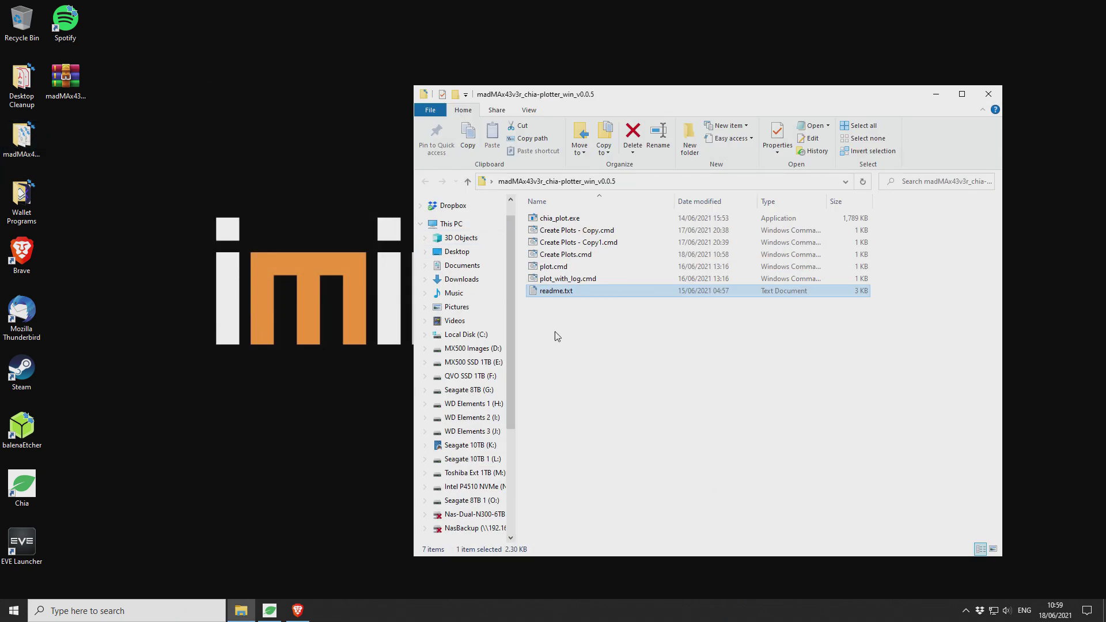
{"action": "left_click", "coordinate": [585, 257]}
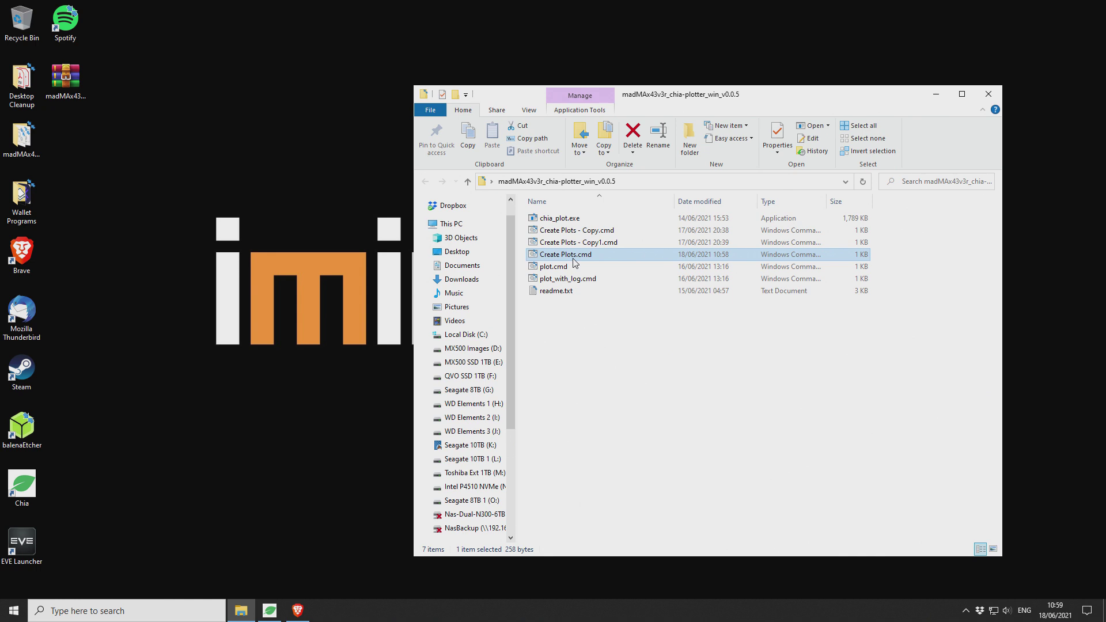
{"action": "right_click", "coordinate": [574, 257]}
{"action": "left_click", "coordinate": [599, 280]}
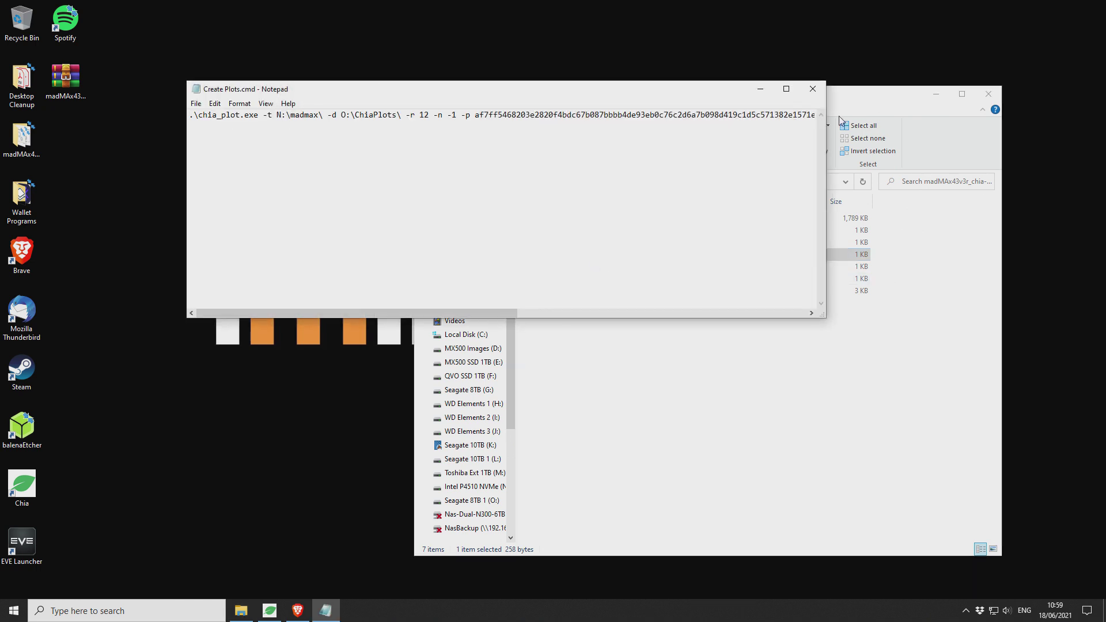
{"action": "left_click", "coordinate": [813, 89]}
- Run Create Plots.cmd from the plotter folder to start plotting
{"action": "left_click", "coordinate": [653, 392]}
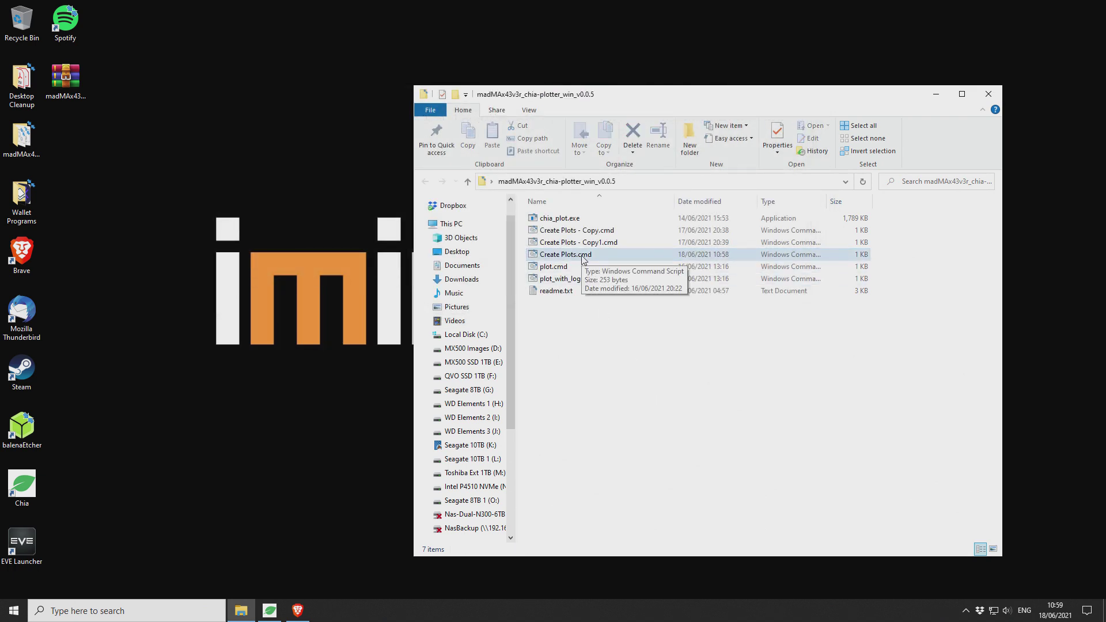
{"action": "double_click", "coordinate": [583, 255]}
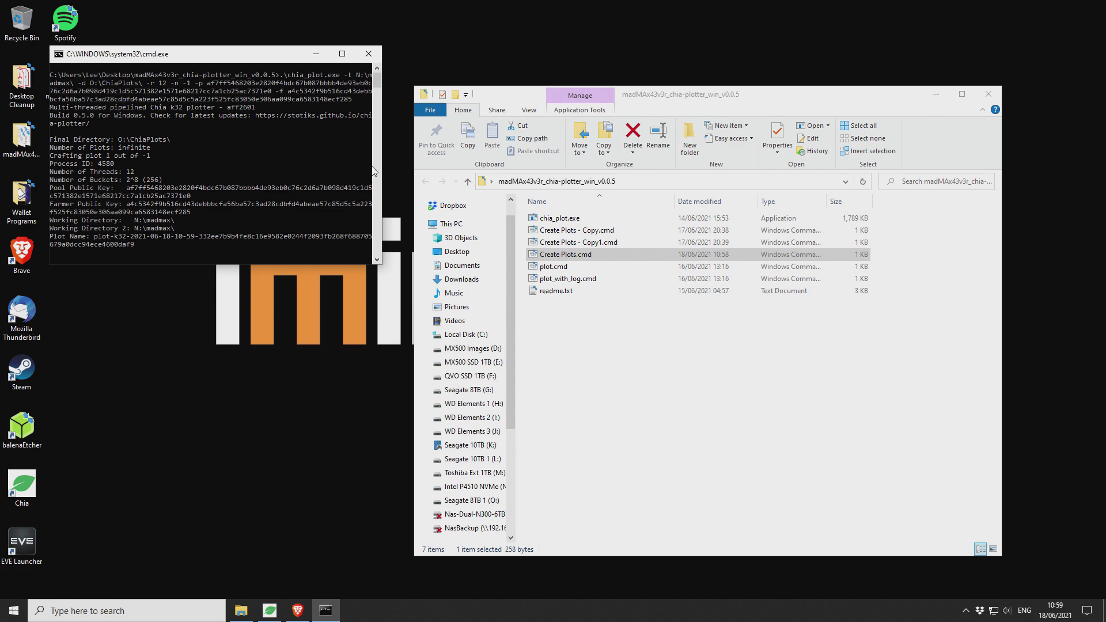
- Widen the plotter's console window, reposition it to review the plotting parameters, and minimise the plotter folder window
{"action": "scroll", "coordinate": [380, 167], "scroll_direction": "down", "scroll_amount": 10}
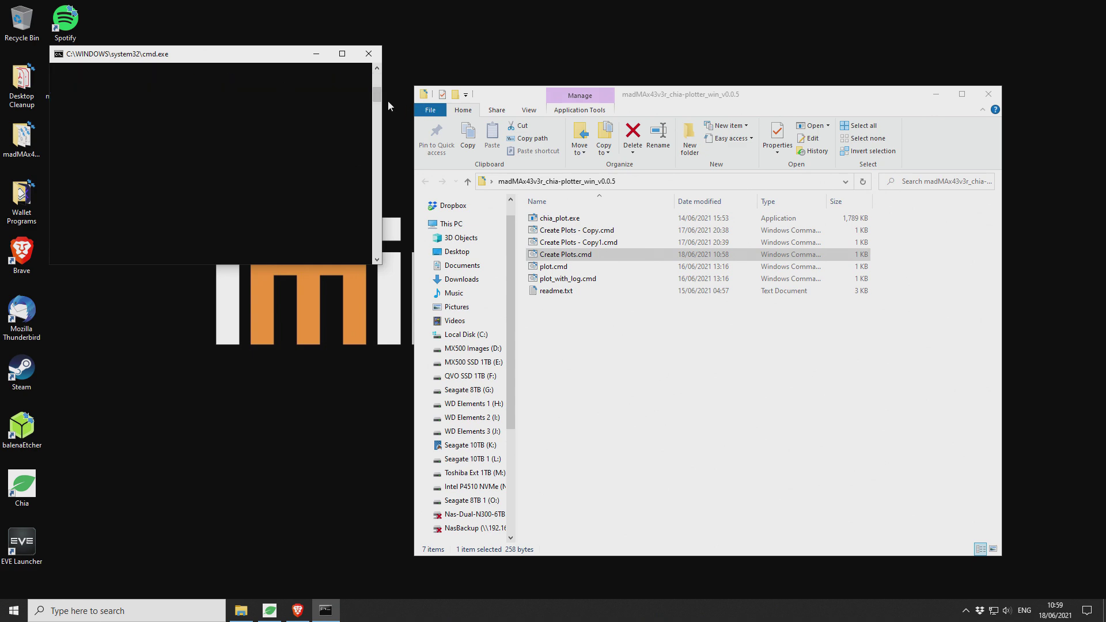
{"action": "scroll", "coordinate": [388, 106], "scroll_direction": "up", "scroll_amount": 10}
{"action": "left_click_drag", "start_coordinate": [382, 120], "coordinate": [538, 121]}
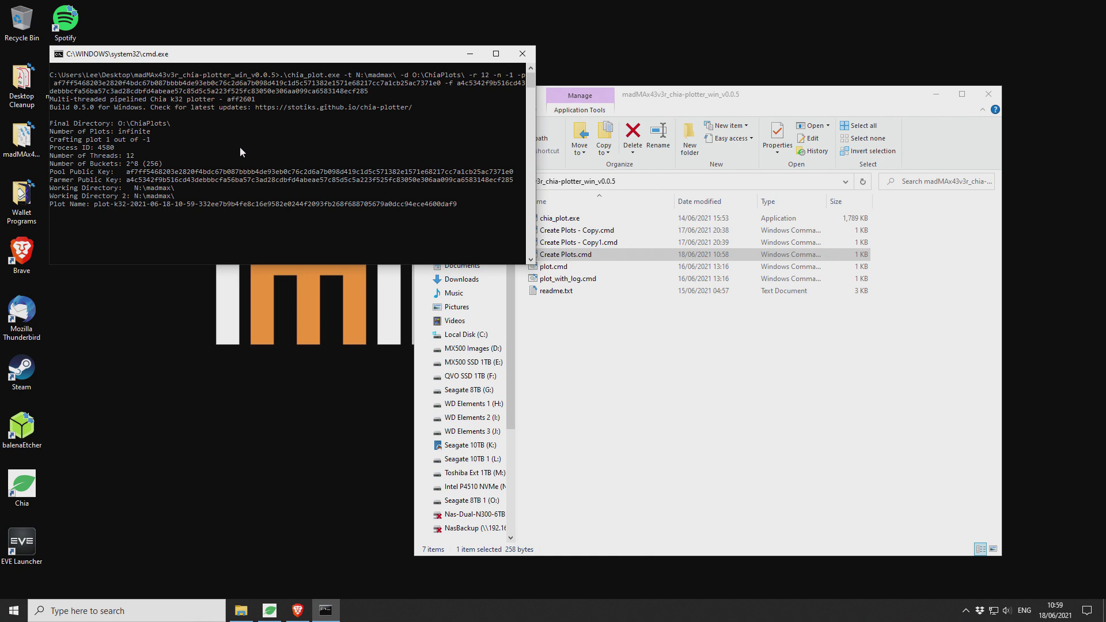
{"action": "left_click_drag", "start_coordinate": [338, 55], "coordinate": [400, 35]}
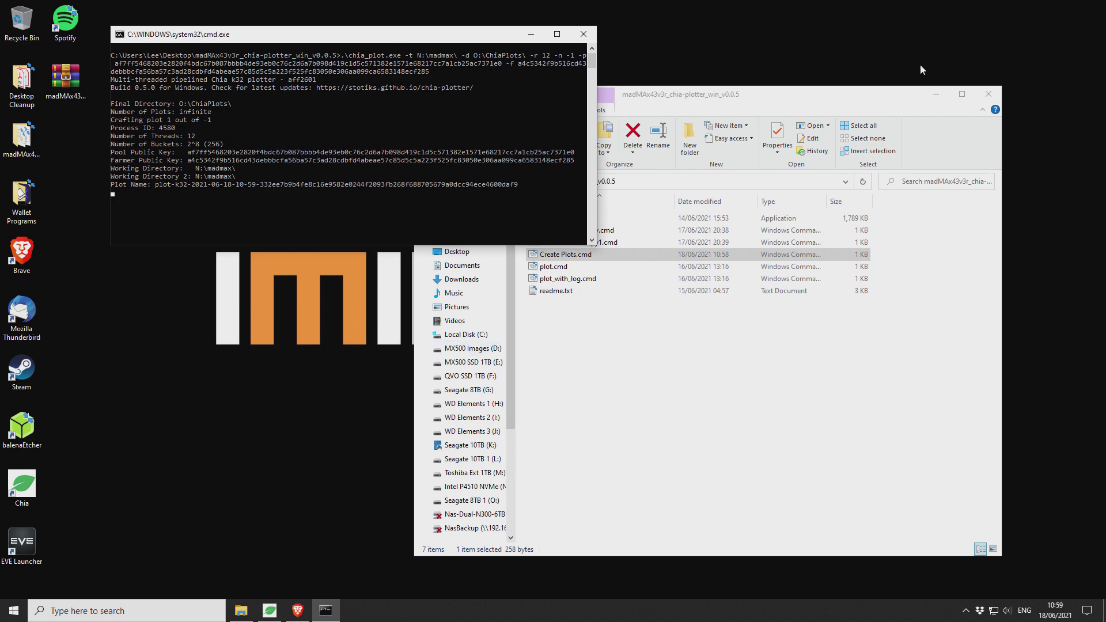
{"action": "left_click", "coordinate": [926, 95]}
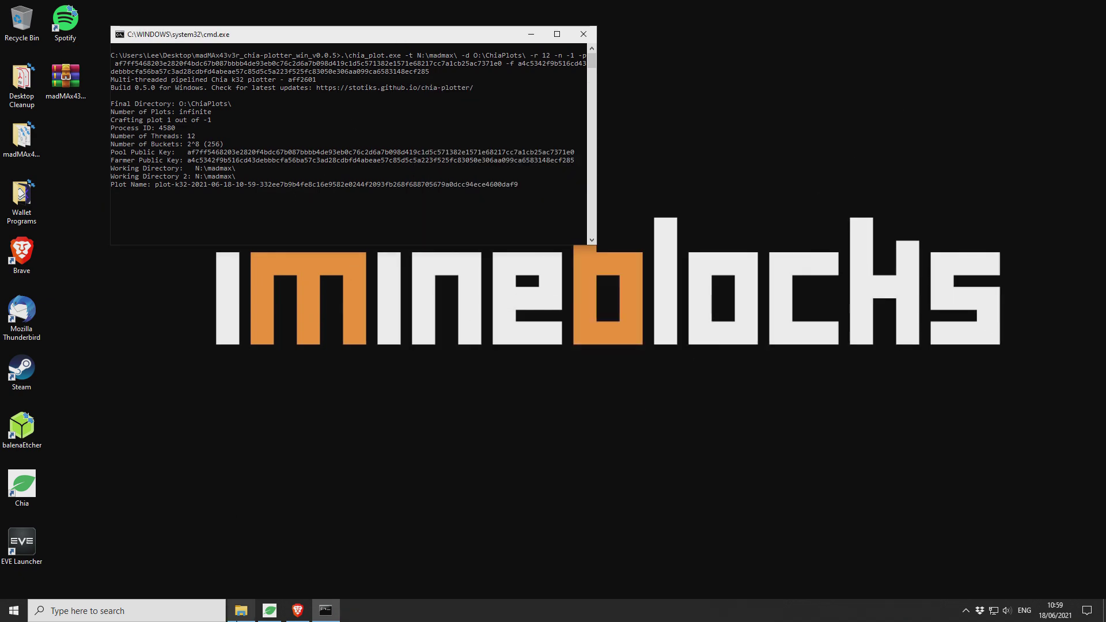
- Open the ChiaPlots folder on the Seagate 8TB 1 (O:) drive, examine the finished plot files' dates, and minimise the folder window
{"action": "left_click", "coordinate": [241, 611]}
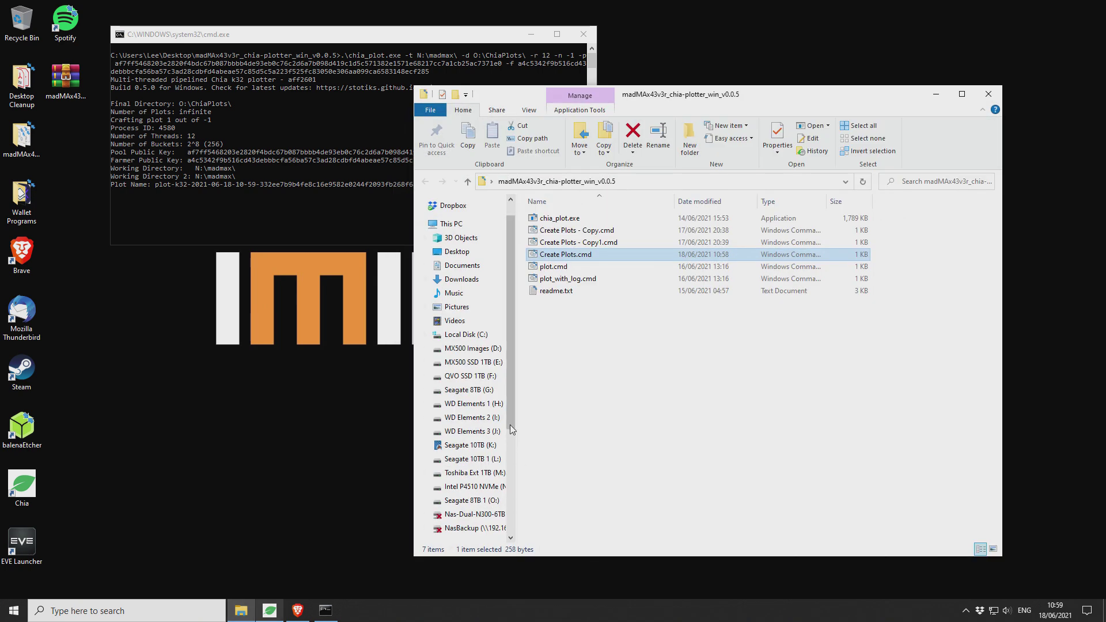
{"action": "left_click", "coordinate": [471, 501]}
{"action": "double_click", "coordinate": [555, 220]}
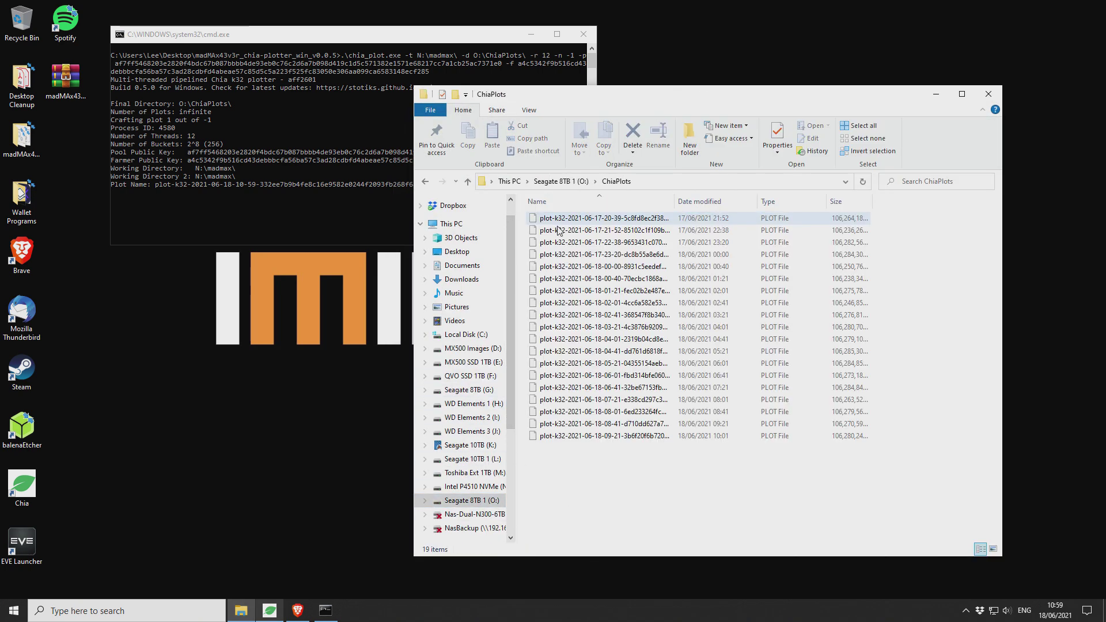
{"action": "left_click", "coordinate": [647, 440]}
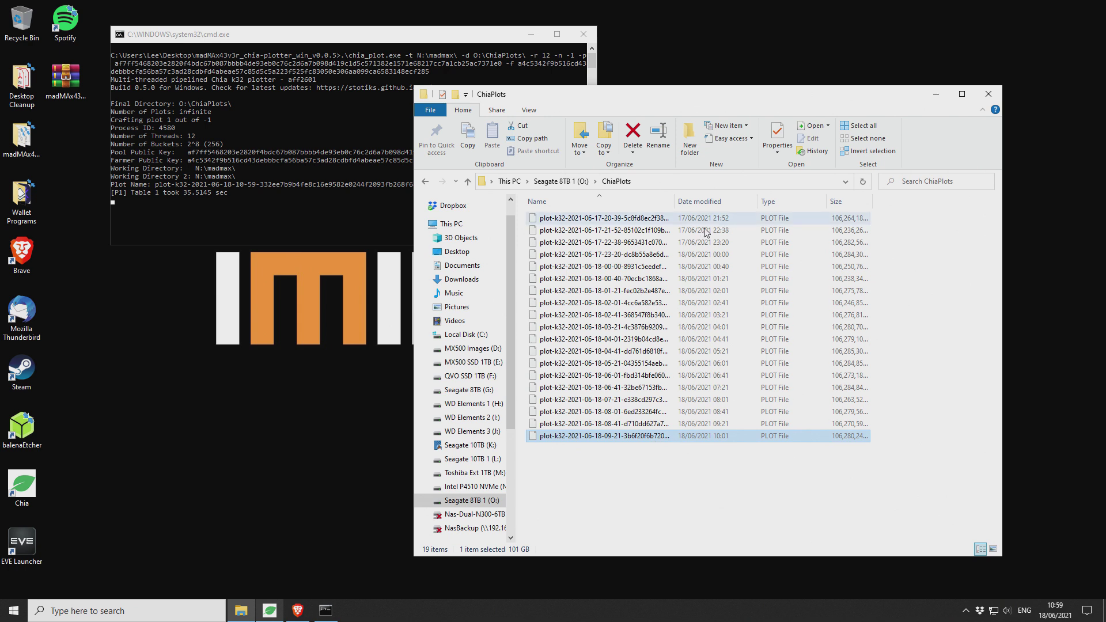
{"action": "left_click", "coordinate": [652, 364]}
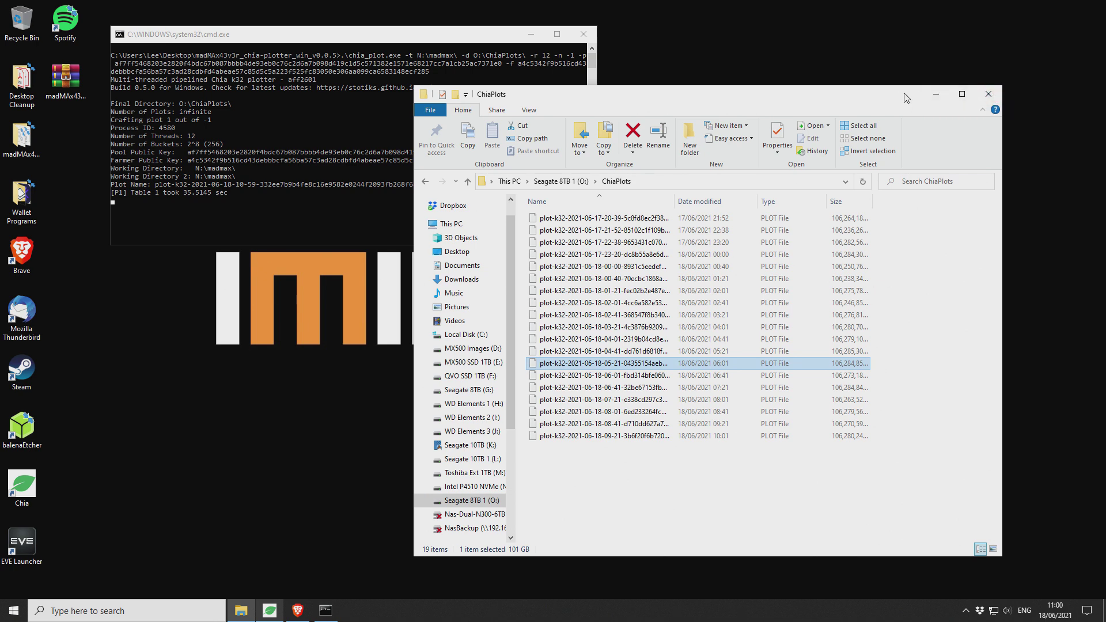
{"action": "left_click", "coordinate": [929, 96]}
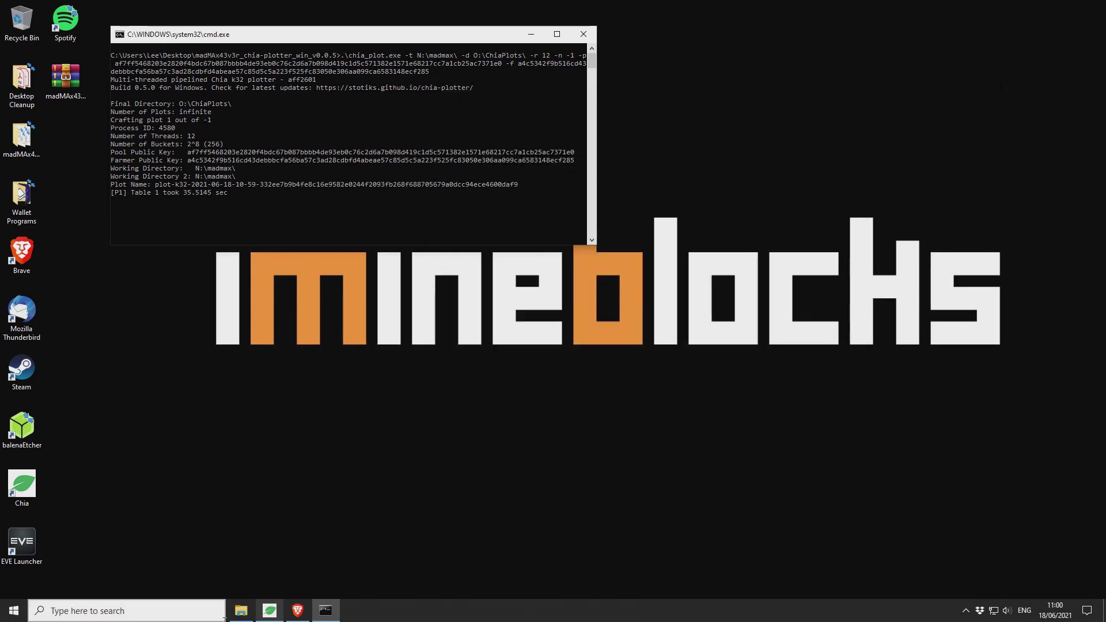
- Switch to Chia Blockchain, view the farm overview, local plots and Add a Plot options, and minimise it and the plotter console
{"action": "left_click", "coordinate": [269, 610]}
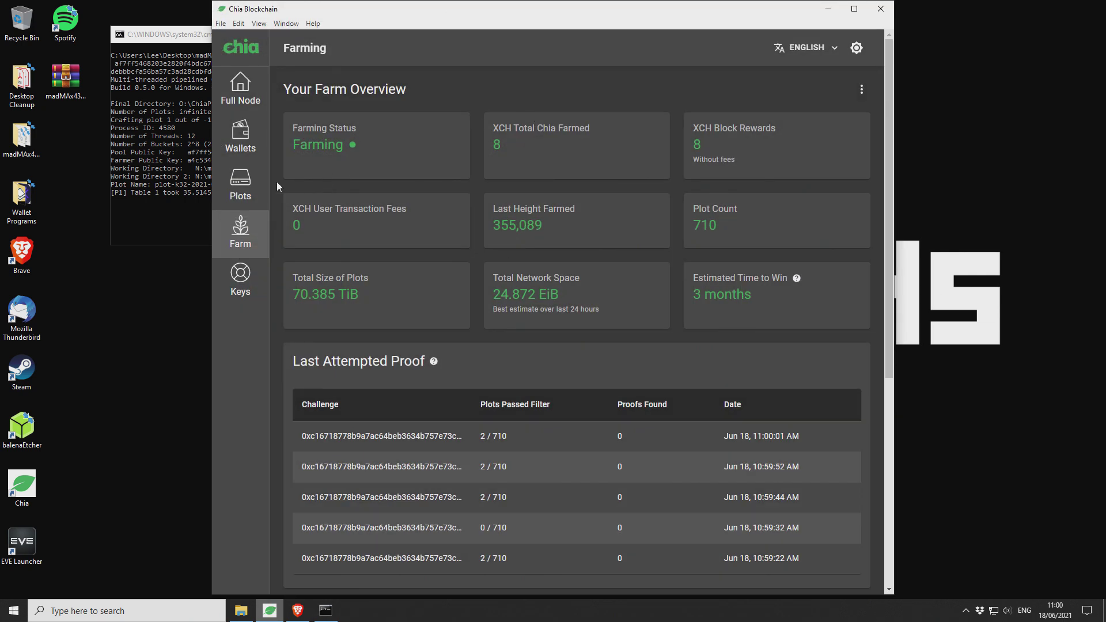
{"action": "left_click", "coordinate": [240, 183]}
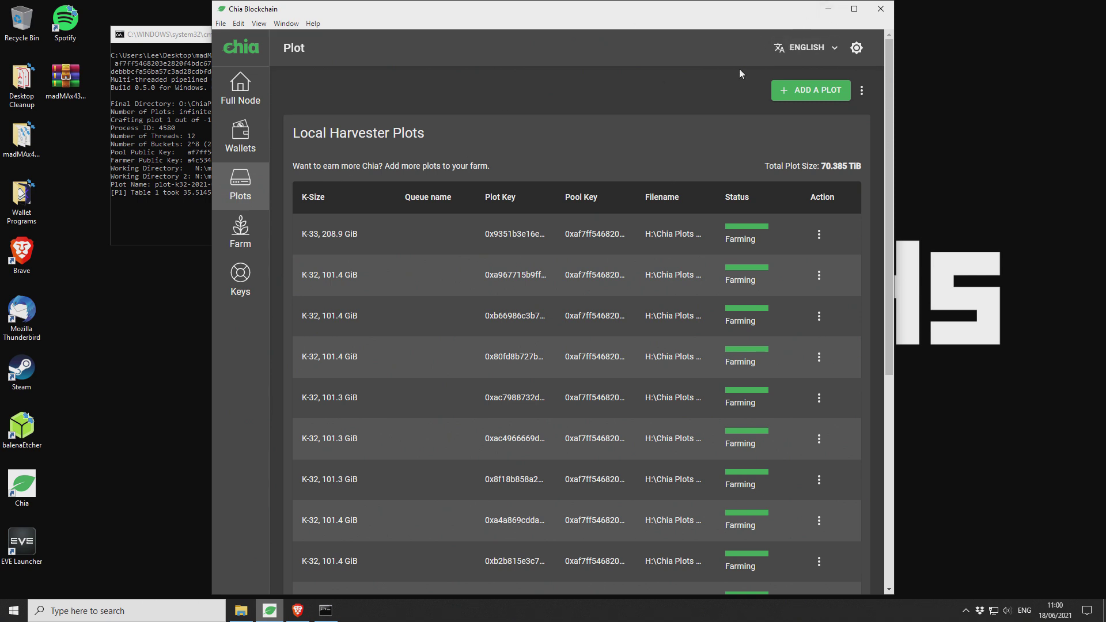
{"action": "left_click", "coordinate": [806, 93]}
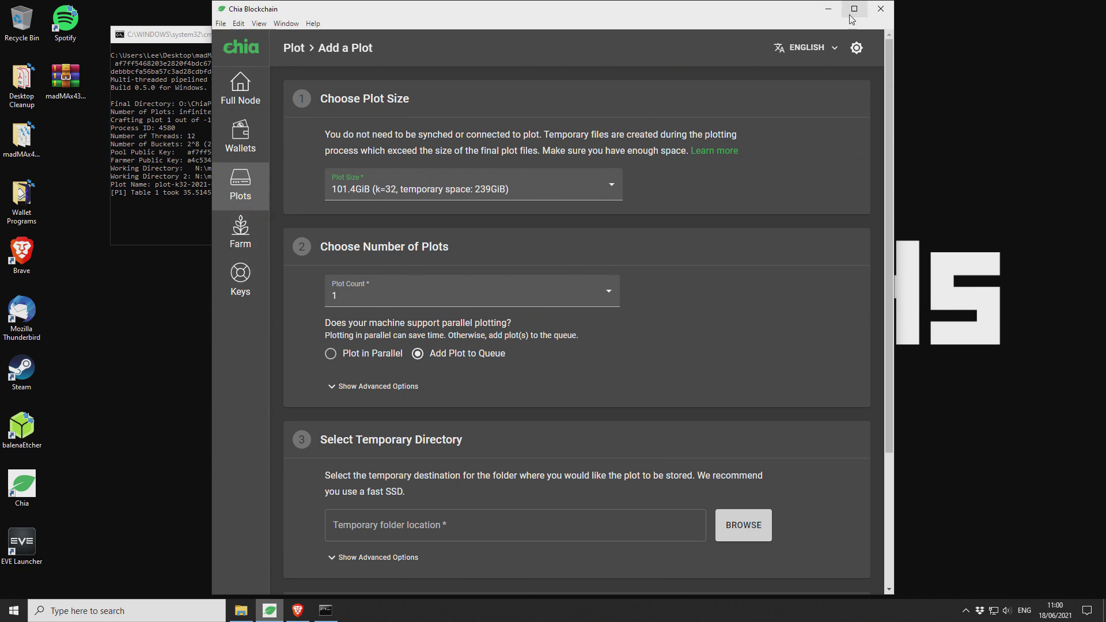
{"action": "left_click", "coordinate": [828, 9]}
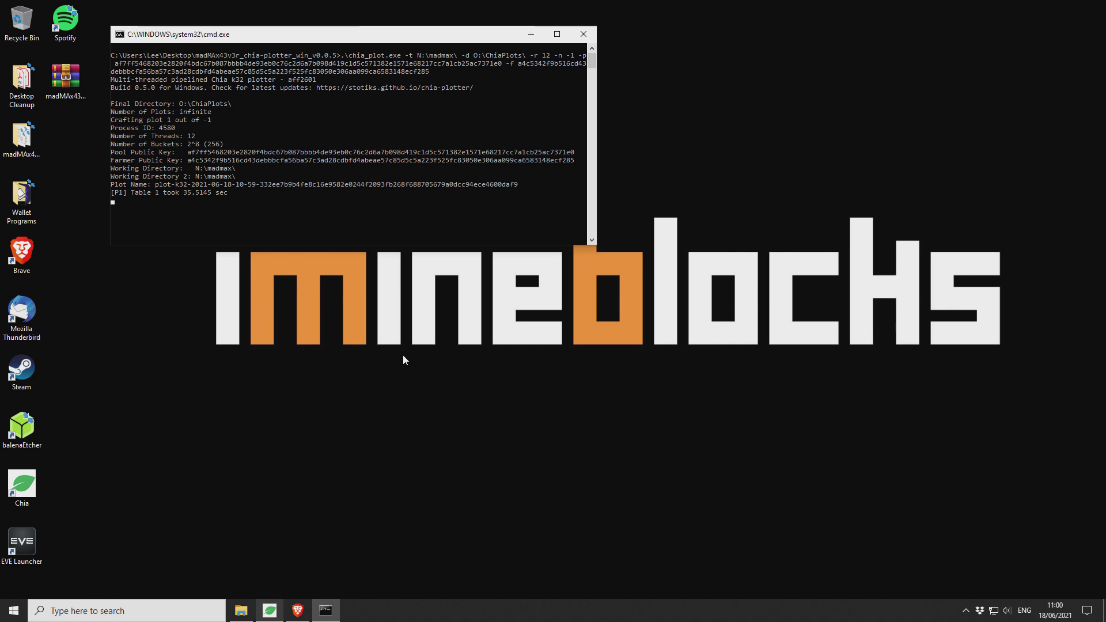
{"action": "left_click", "coordinate": [530, 34]}
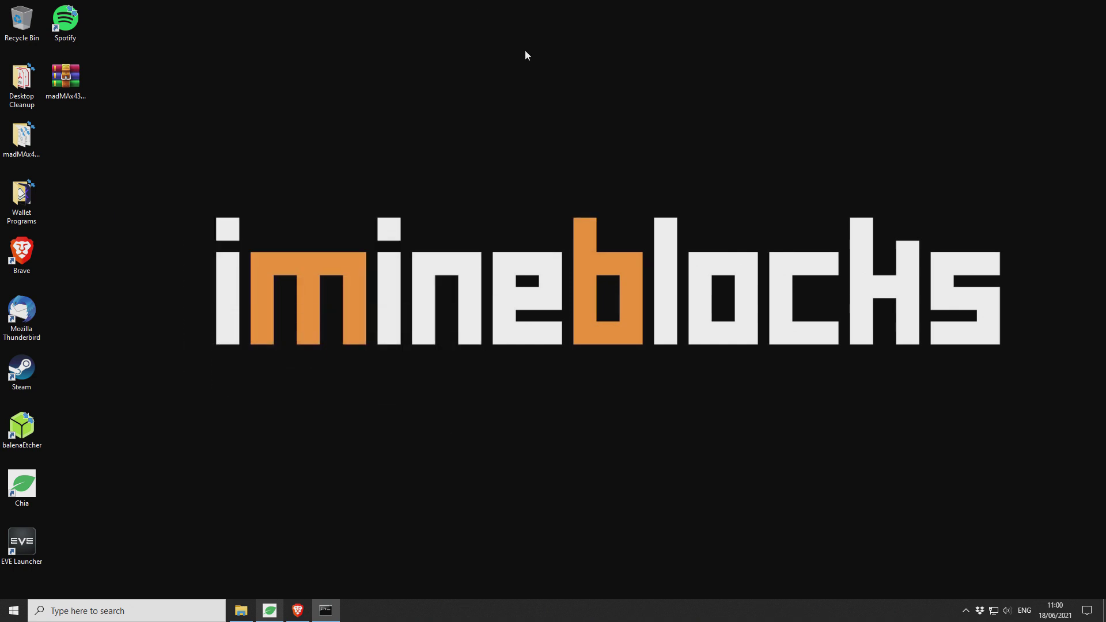